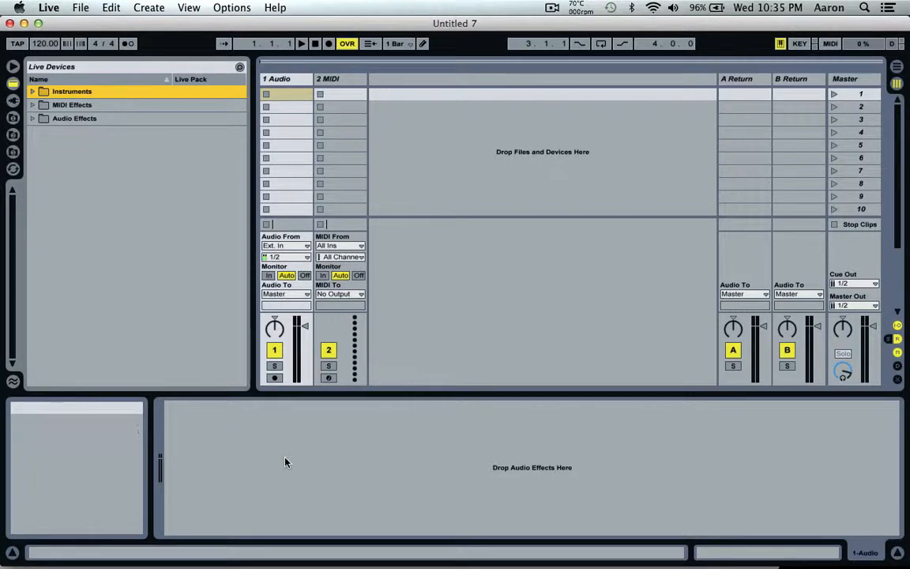
- Import Umbrella (Acapella) from iTunes into the first clip slot of the 1 Audio track and open its sample view
mouse_move(285, 562)
click(294, 518)
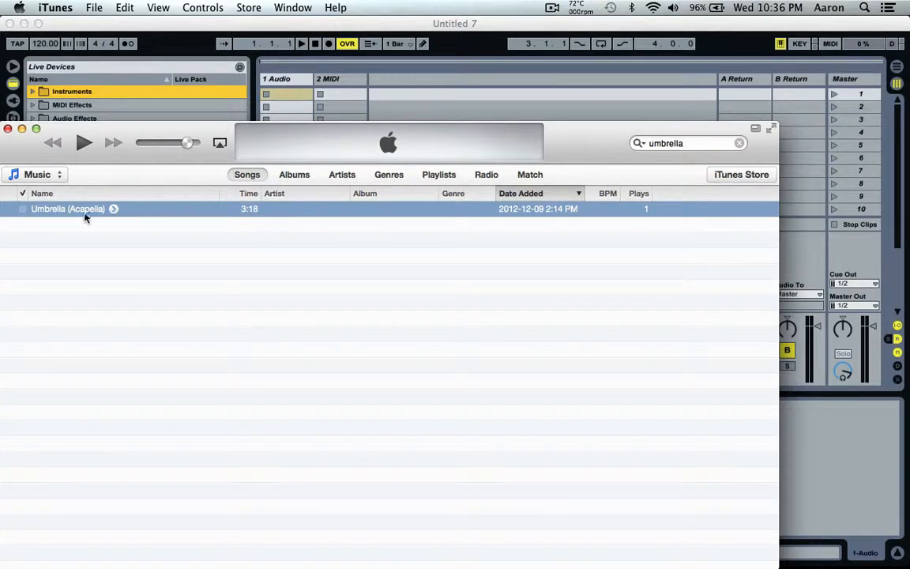
drag(130, 211, 285, 94)
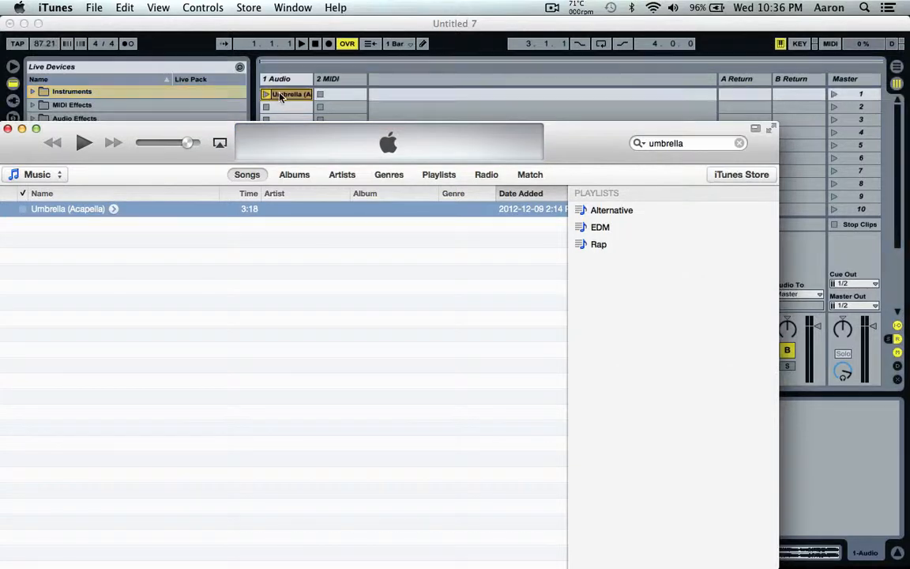
click(278, 26)
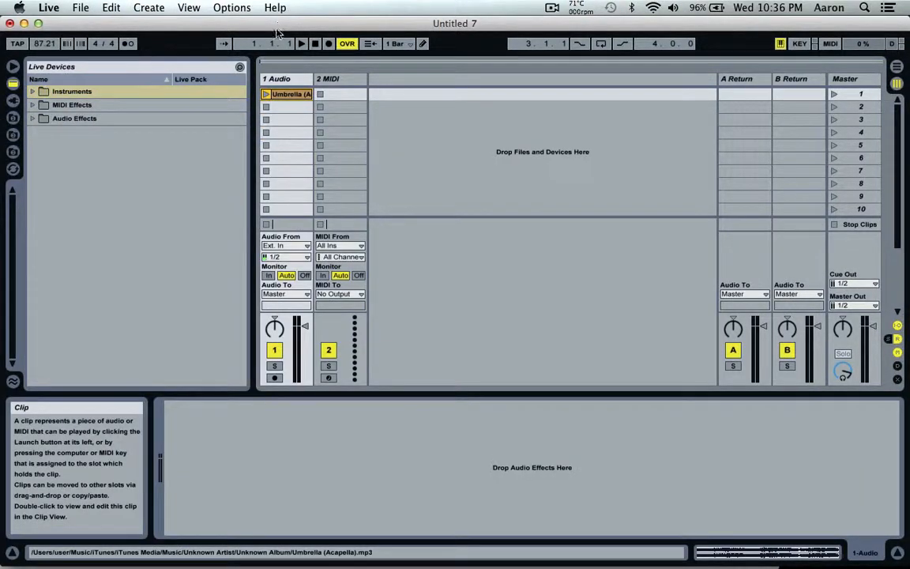
double_click(292, 94)
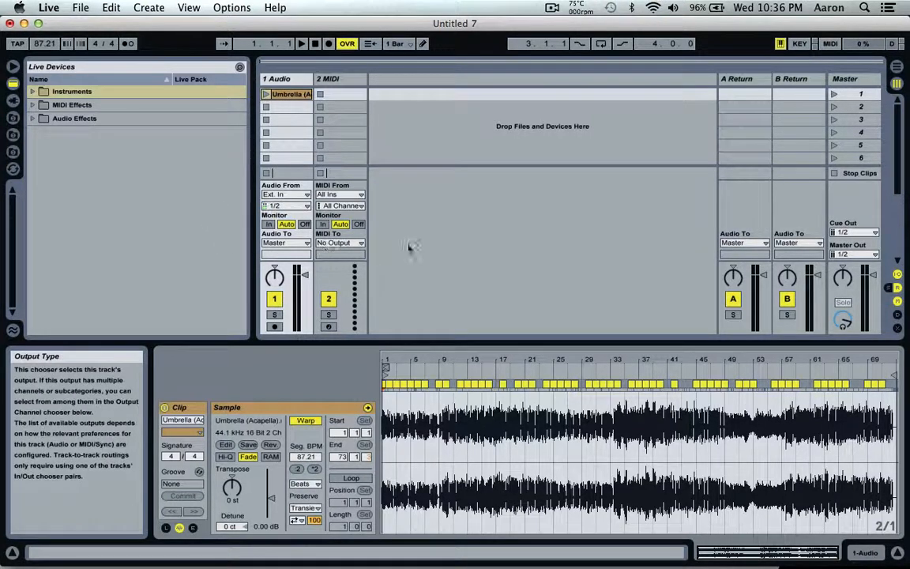
- Launch the acapella clip and set the project tempo to 110 BPM
click(267, 94)
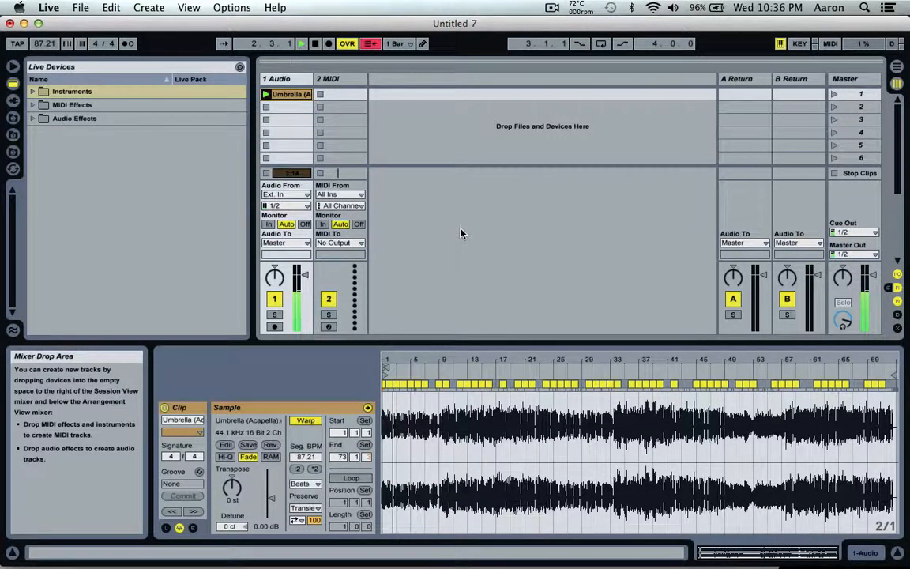
click(43, 44)
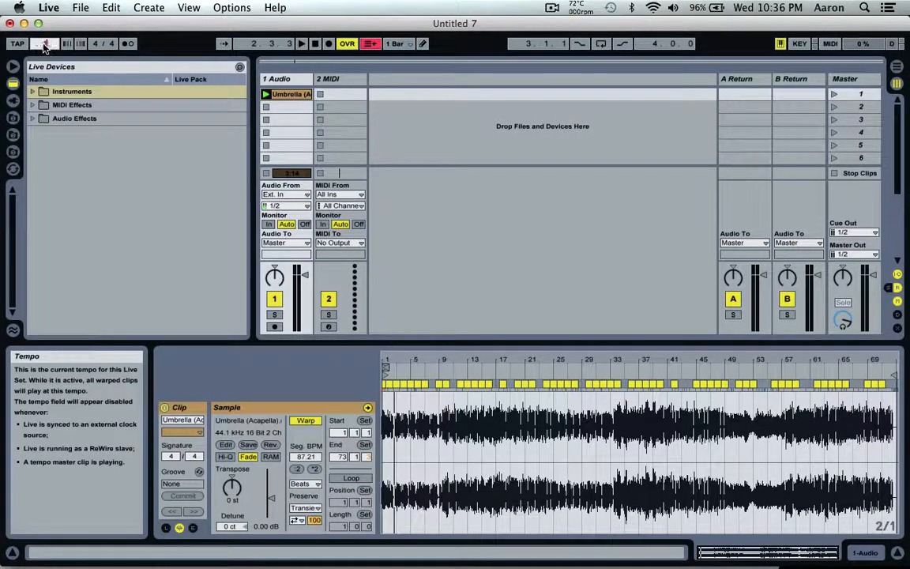
text(110)
key(Return)
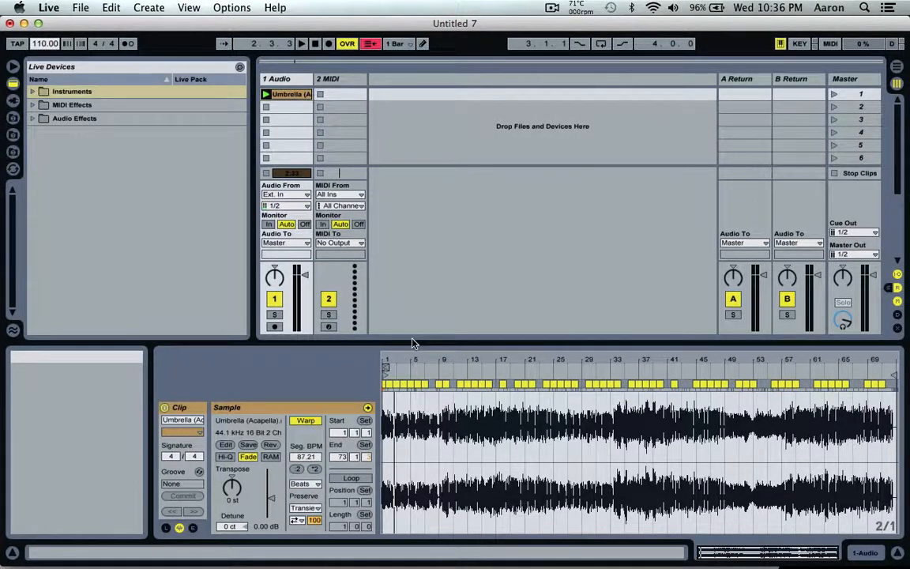
- Listen to the opening bars of the acapella and examine the waveform for the downbeat where the clip should start
drag(425, 358, 424, 445)
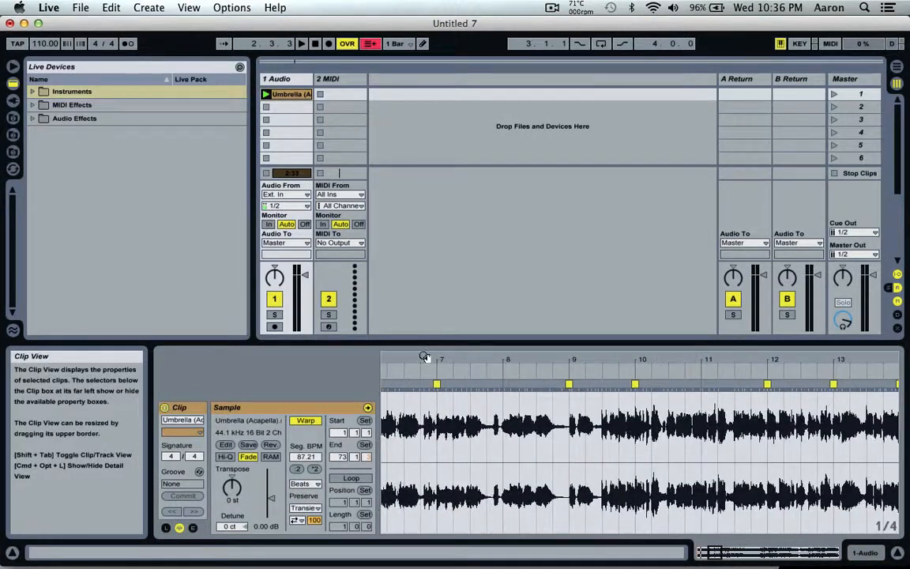
scroll(442, 467, left, 5)
key(space)
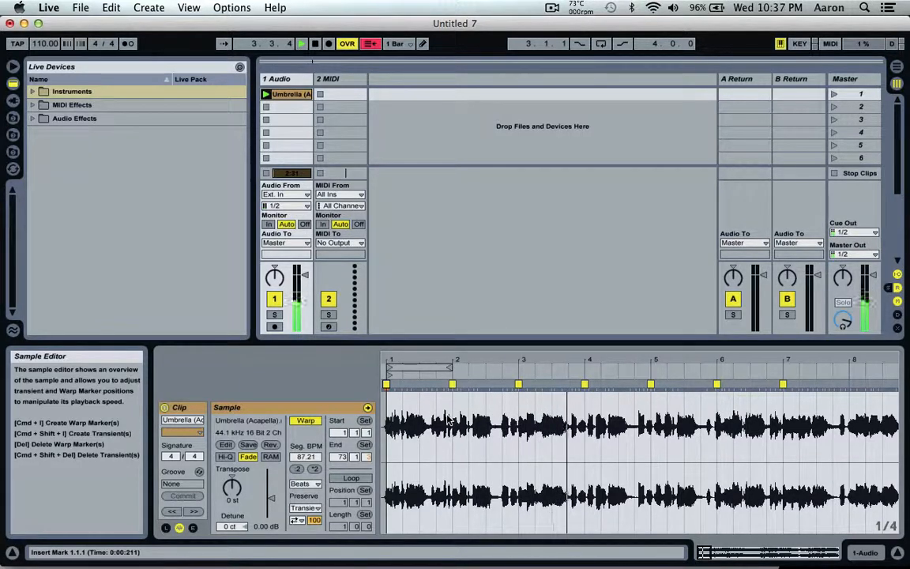
key(space)
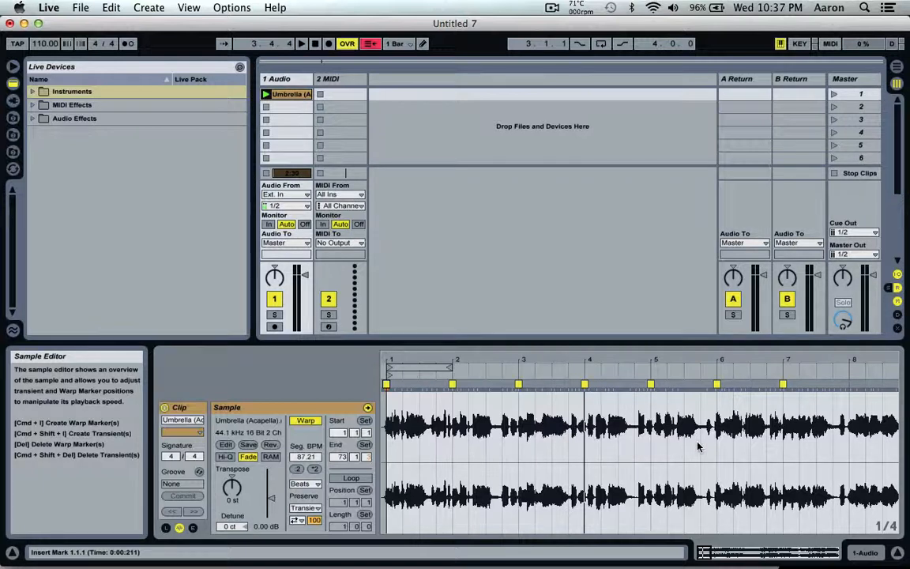
scroll(698, 446, right, 4)
scroll(698, 447, right, 10)
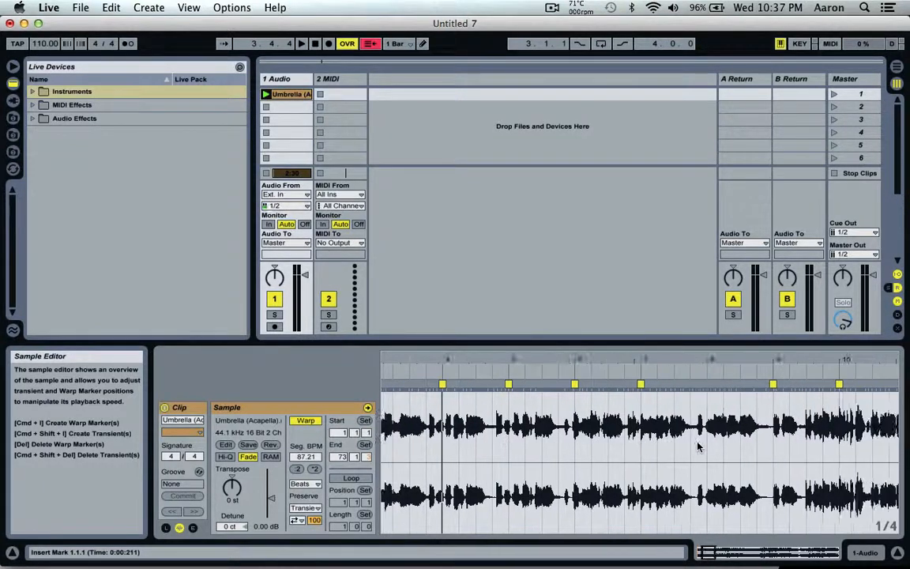
scroll(698, 447, left, 3)
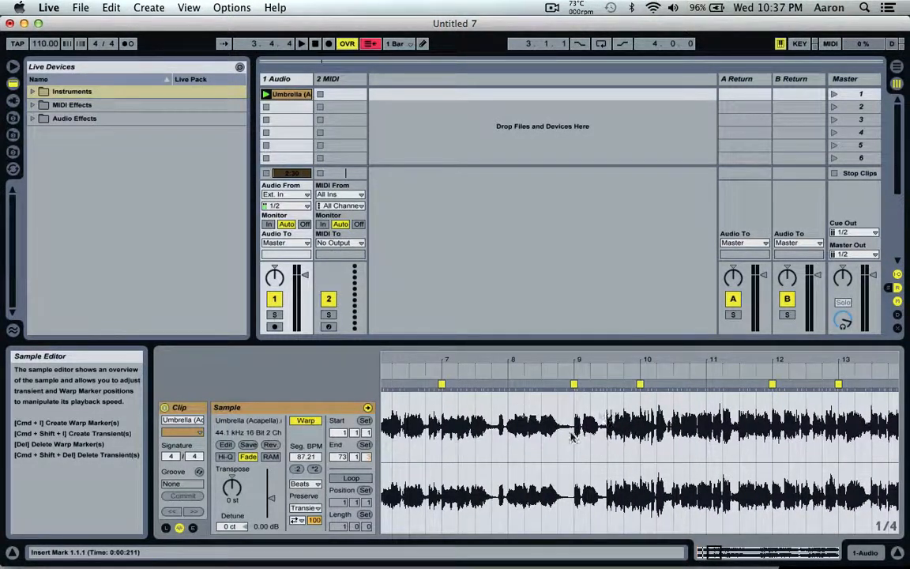
scroll(573, 437, left, 7)
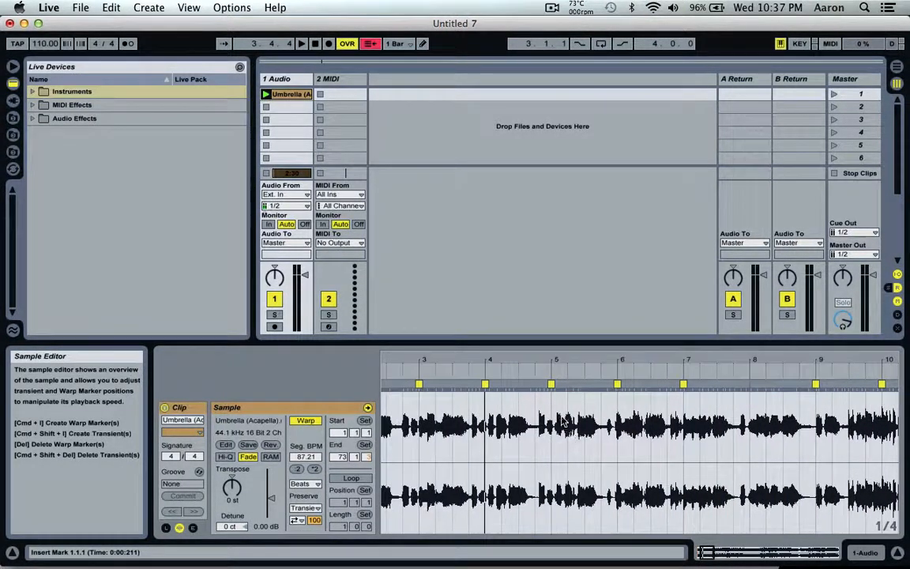
click(517, 368)
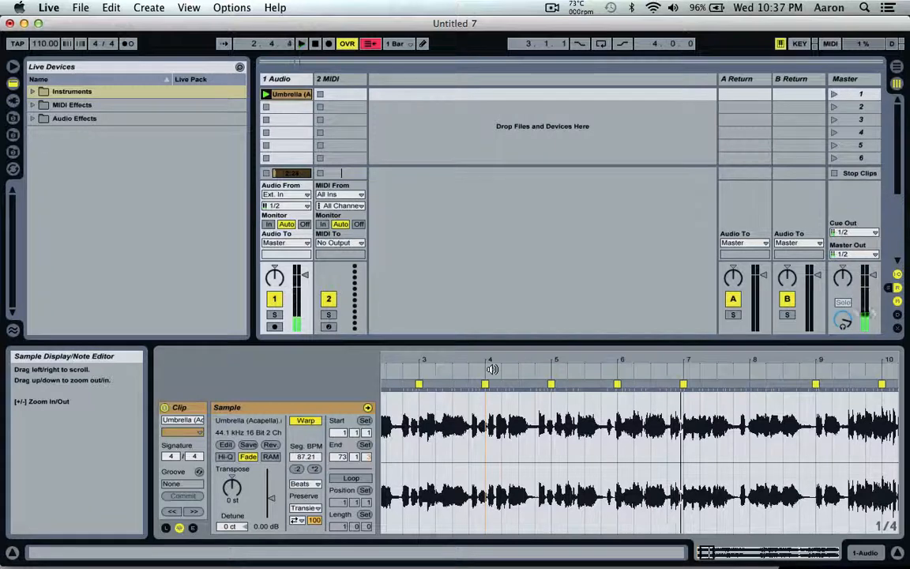
click(491, 369)
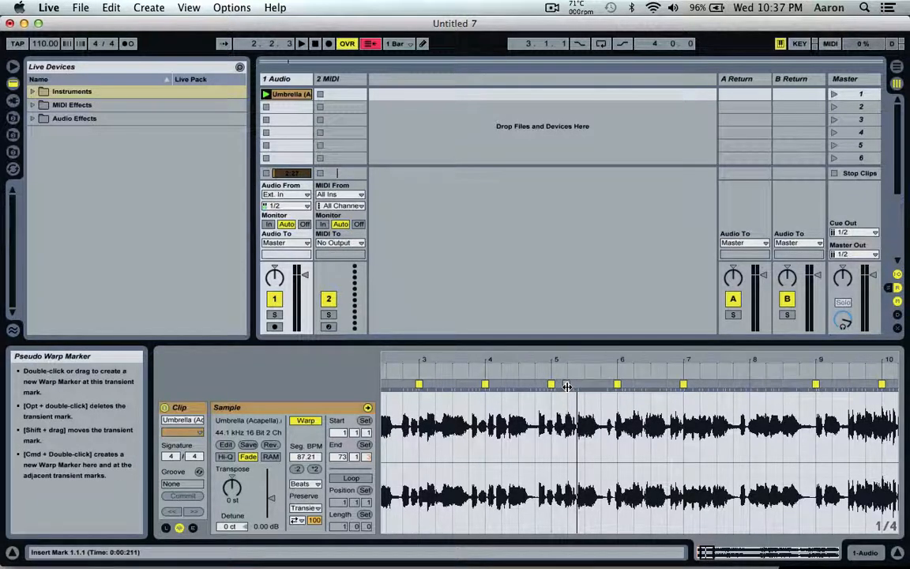
- Set 1.1.1 at the acapella transient just after bar 5 as the clip's new starting downbeat
click(565, 385)
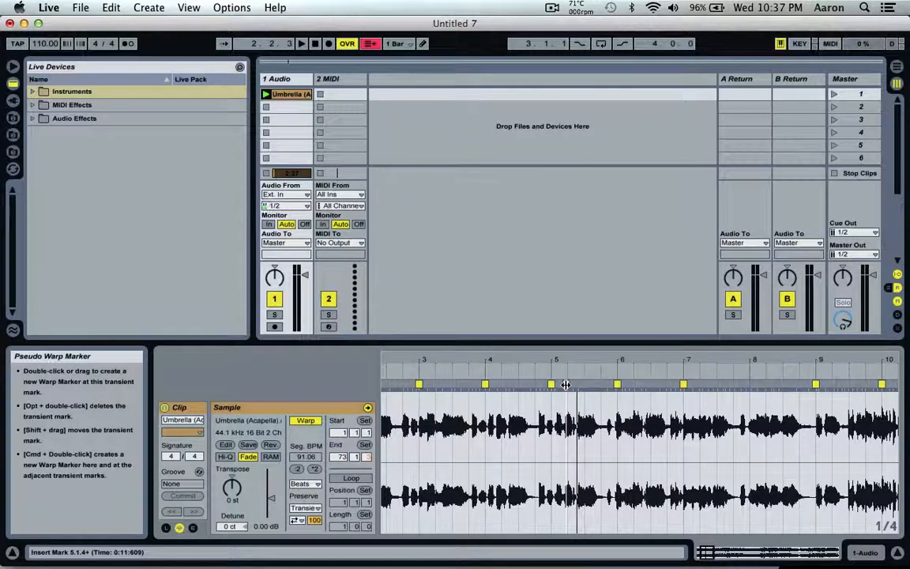
right_click(565, 385)
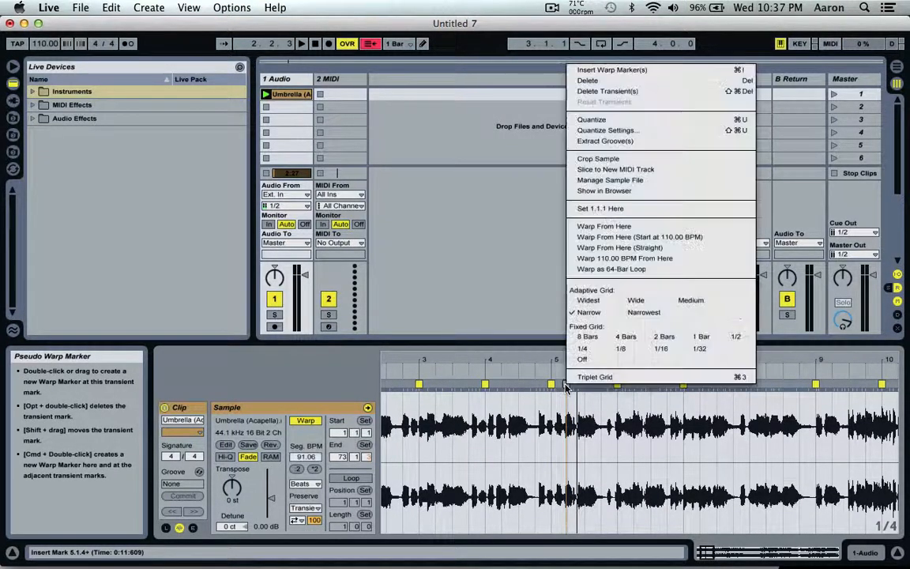
click(610, 209)
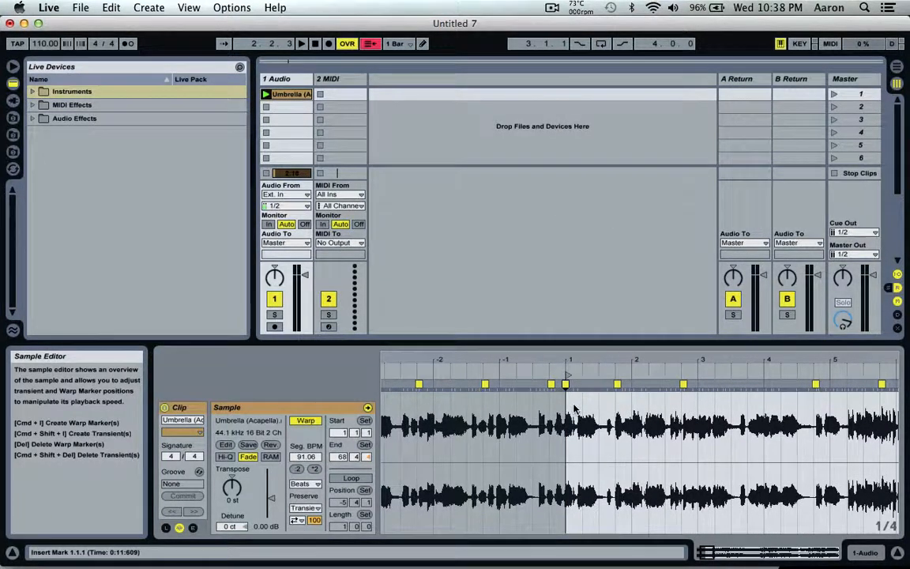
scroll(619, 437, right, 5)
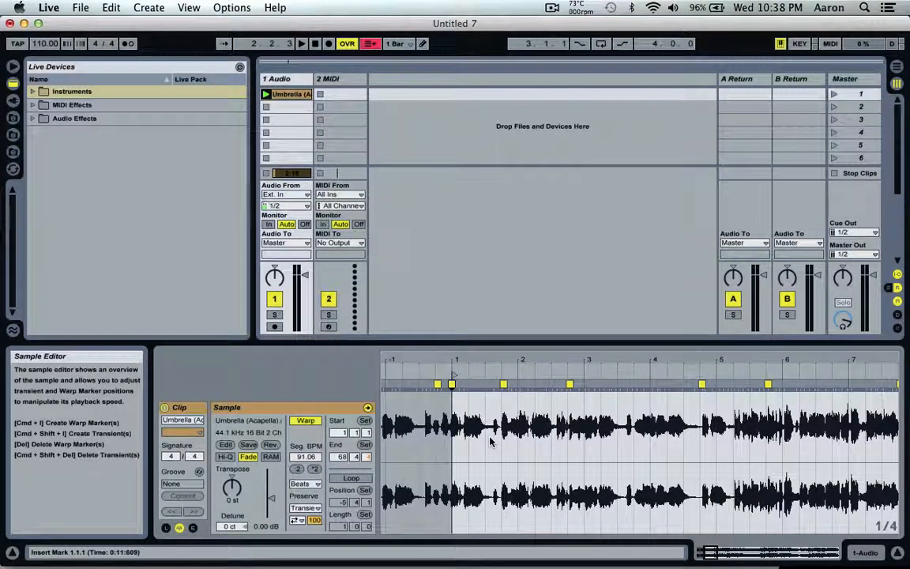
- Load the 808 Drum Rack from the Drum Rack instruments onto the second track
click(32, 92)
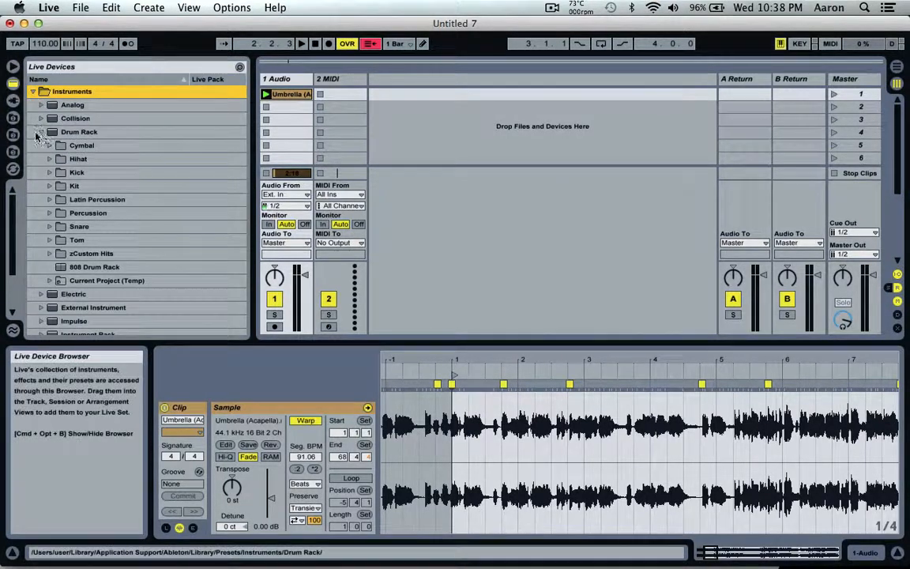
click(40, 133)
click(40, 132)
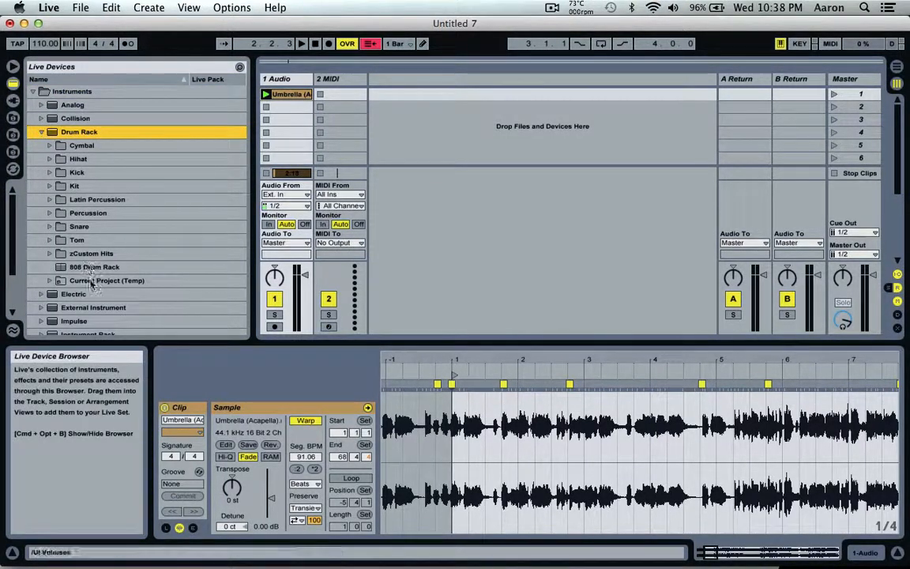
click(156, 268)
drag(156, 268, 346, 96)
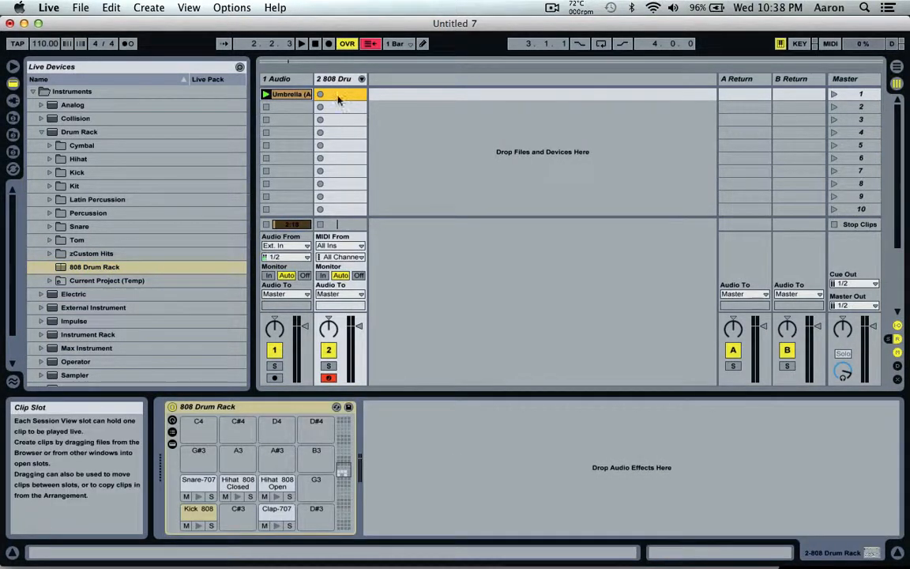
- Create a MIDI clip in the drum track's first slot with Kick 808 notes on beats 1, 1.2, 1.3 and 1.4
double_click(345, 95)
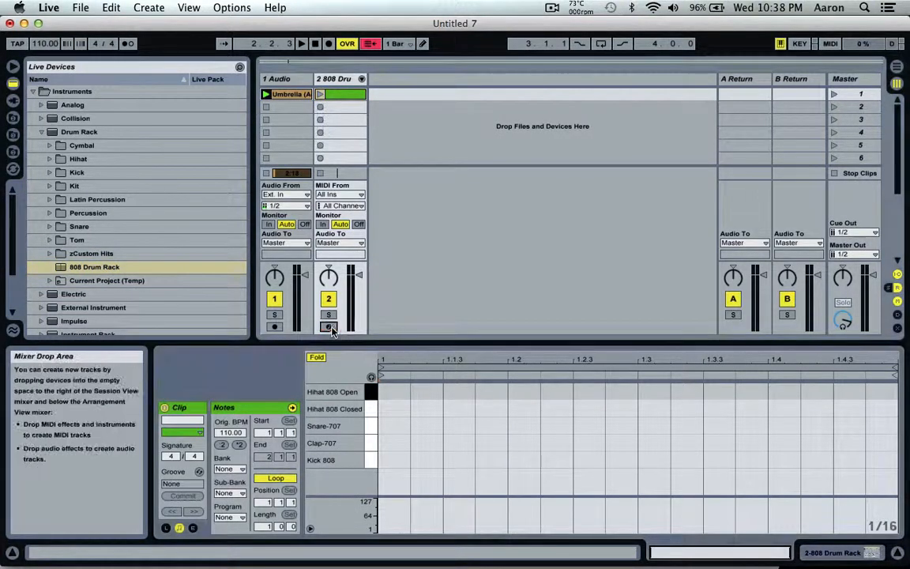
double_click(395, 460)
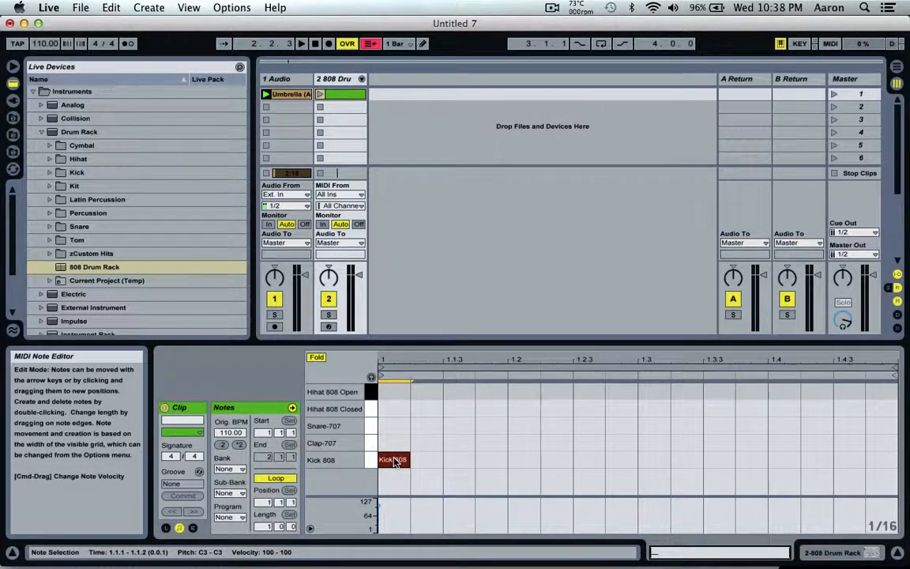
drag(505, 447, 379, 462)
key(super+d)
key(super+d)
key(super+d)
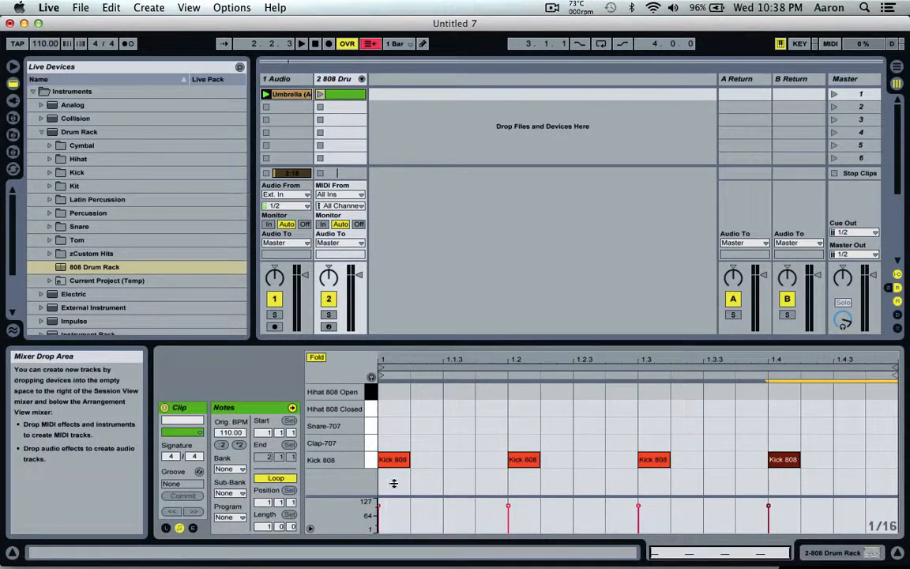
- Launch the kick clip with the acapella and check the vocal's timing against the kicks in the zoomed waveform
click(321, 96)
click(290, 97)
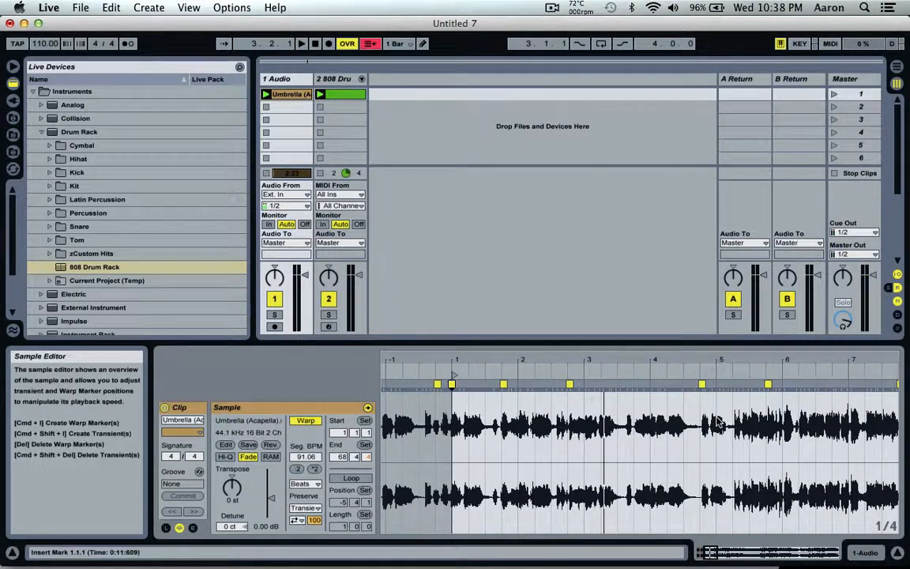
drag(553, 361, 587, 437)
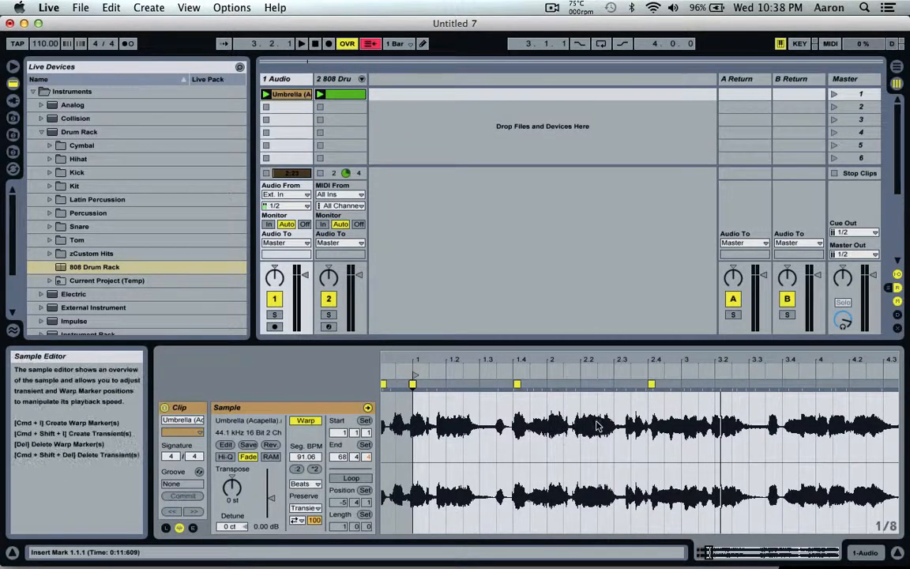
key(space)
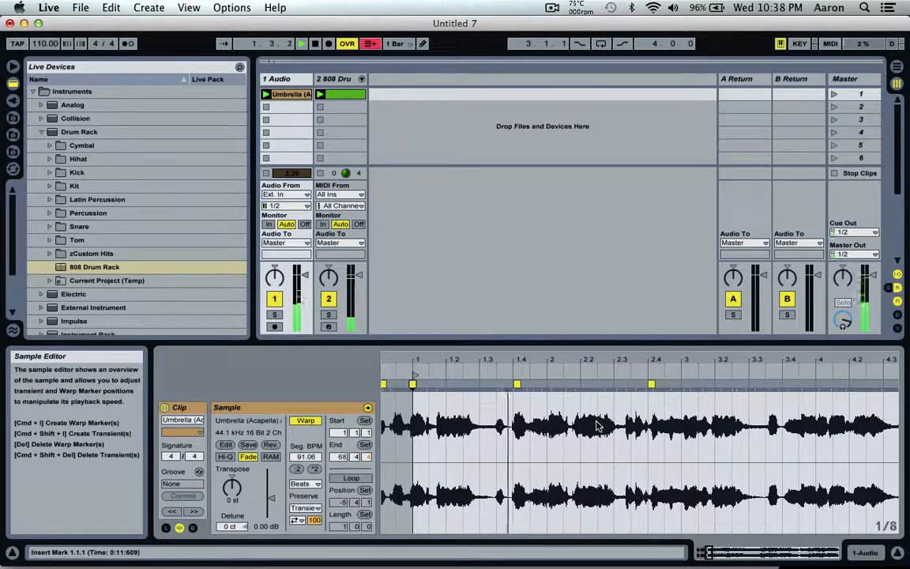
- Add a warp marker on the acapella's bar 2 transient, align it to 2.1.1, and delete the automatic marker at 1.4
double_click(551, 384)
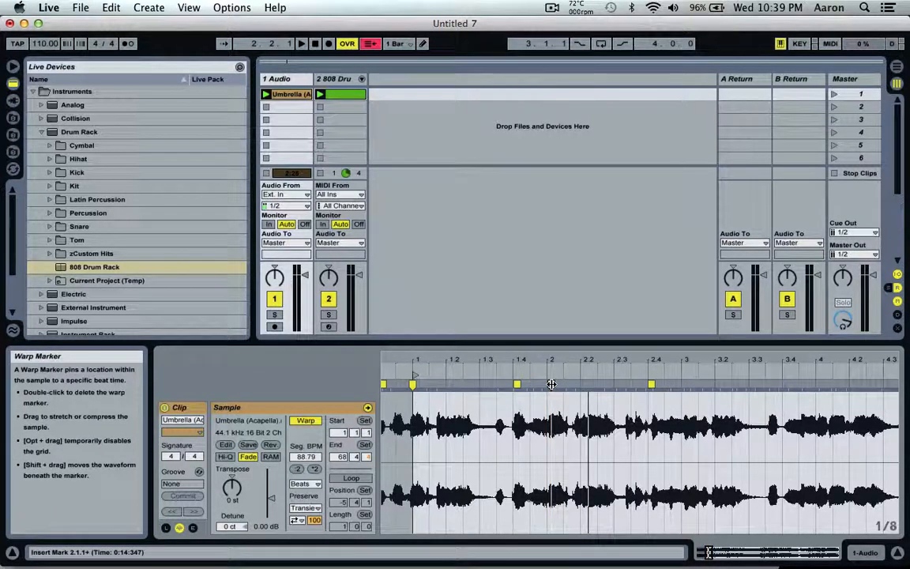
drag(551, 384, 549, 384)
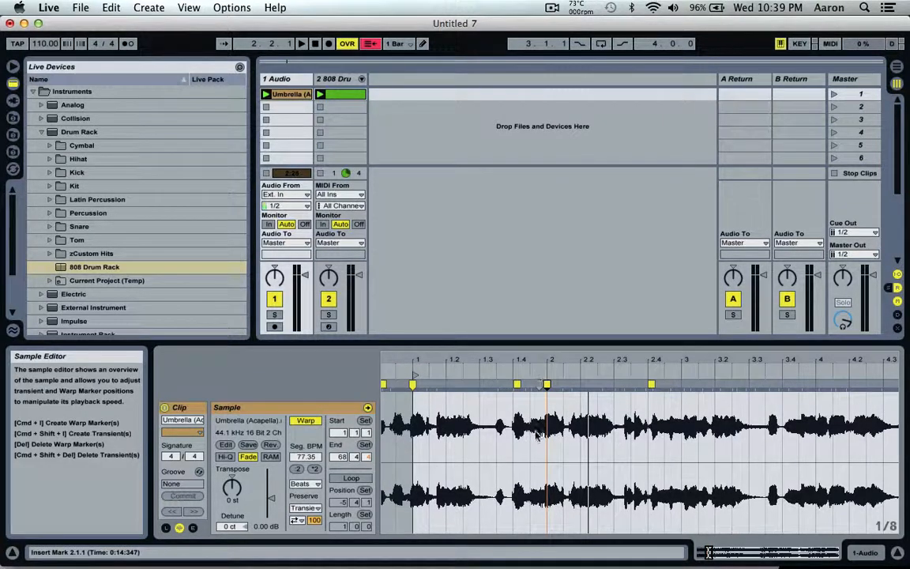
click(517, 383)
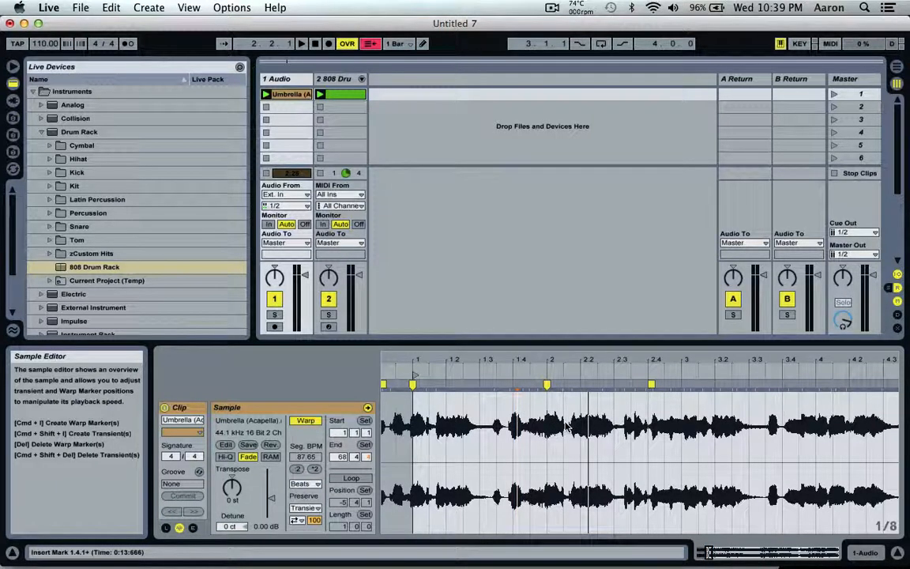
- After checking playback, add a warp marker on the acapella's bar 3 transient and delete the automatic marker at 2.4
key(space)
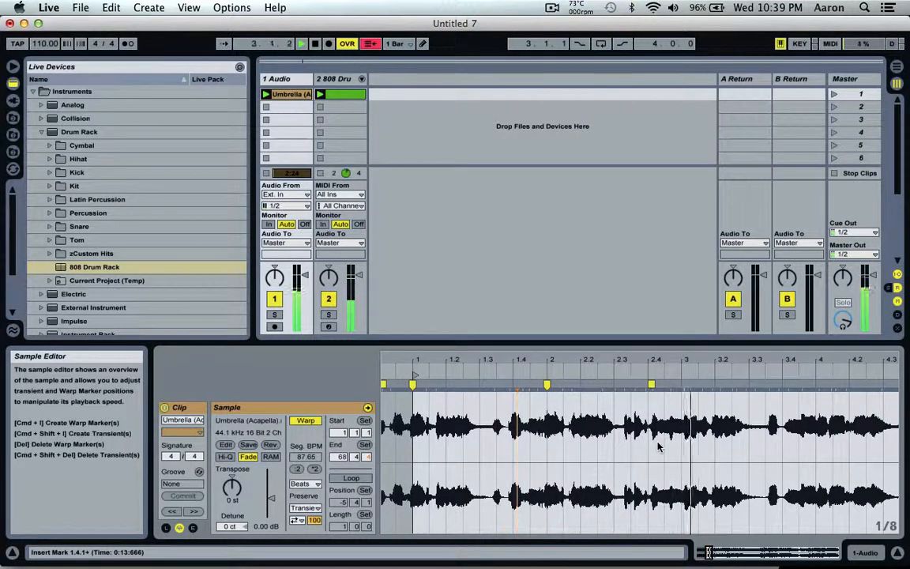
key(space)
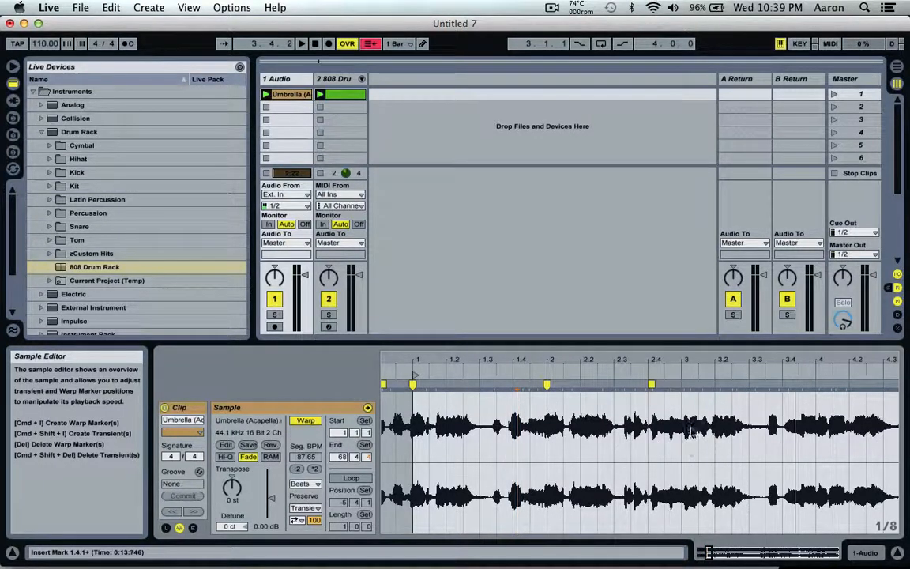
double_click(685, 383)
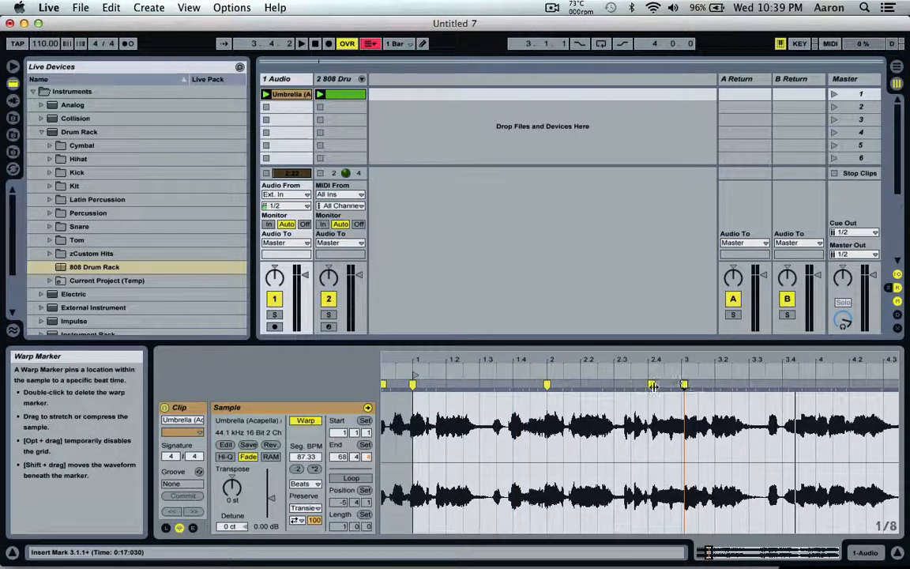
click(652, 384)
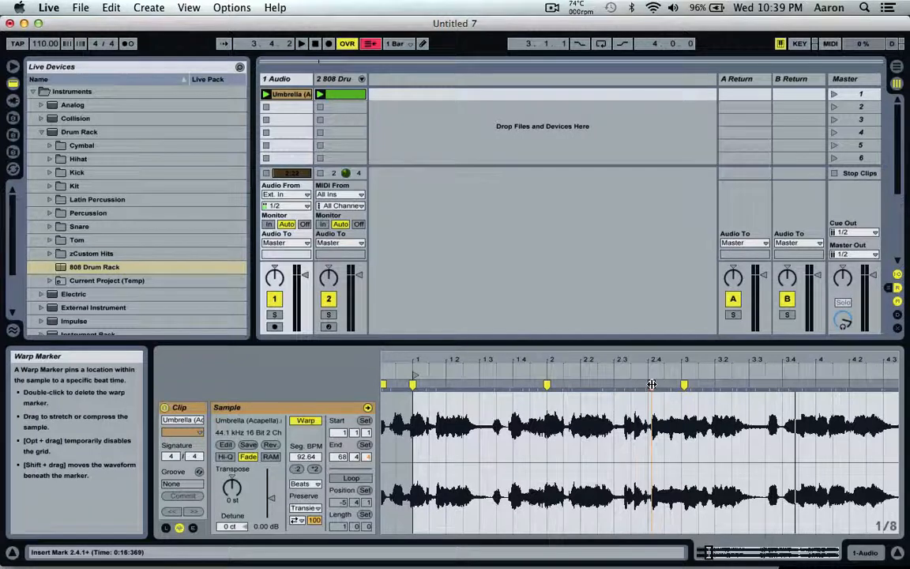
- Replace the acapella's bar 3 warp marker with one aligned to 3.1.1 and play on to check the timing up to bar 5
double_click(652, 384)
click(684, 384)
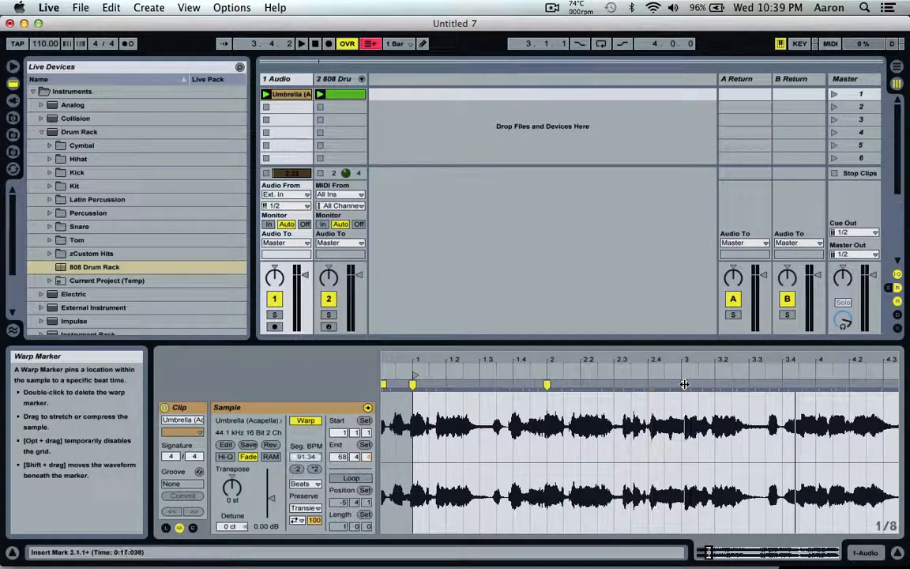
double_click(684, 384)
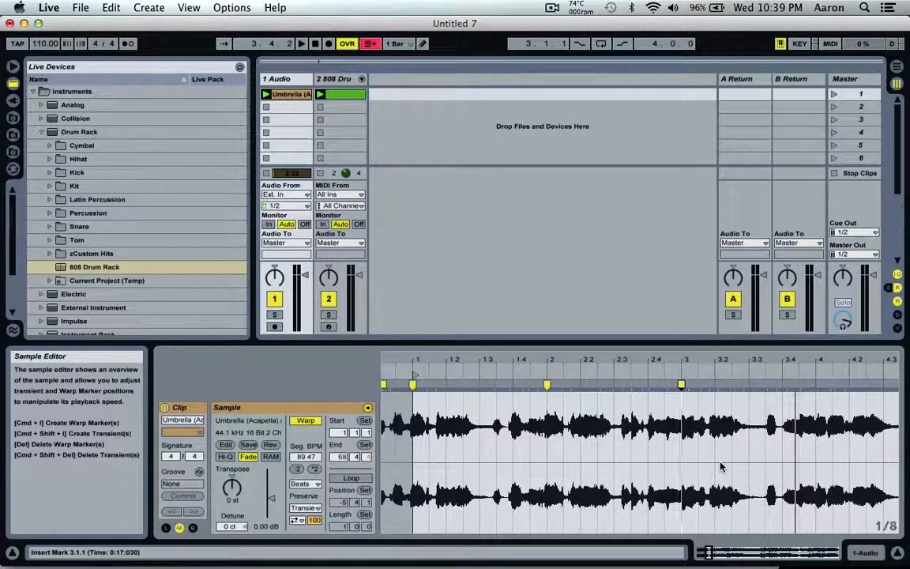
scroll(720, 467, right, 2)
key(space)
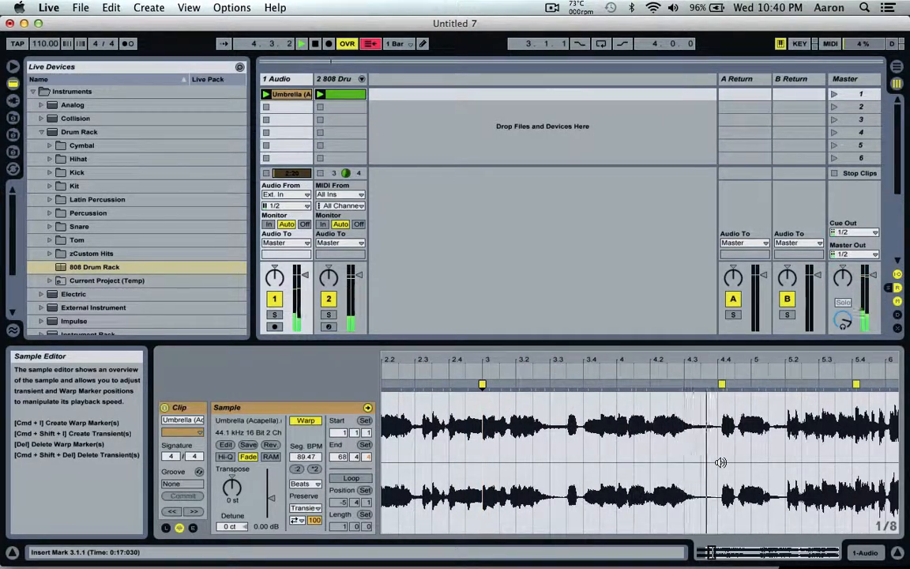
key(space)
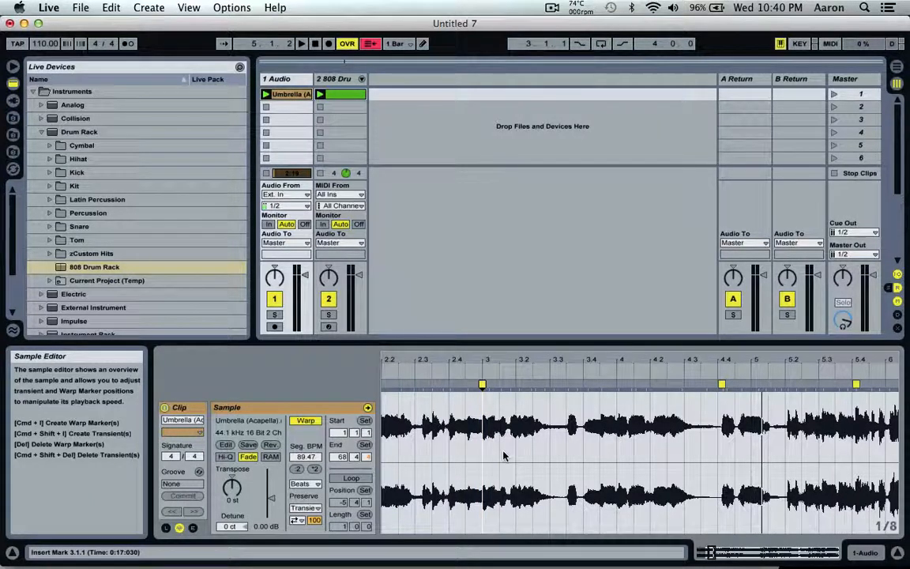
- Select the acapella from 1.1.1 to 5.1.1 and set it as a four-bar loop
click(344, 480)
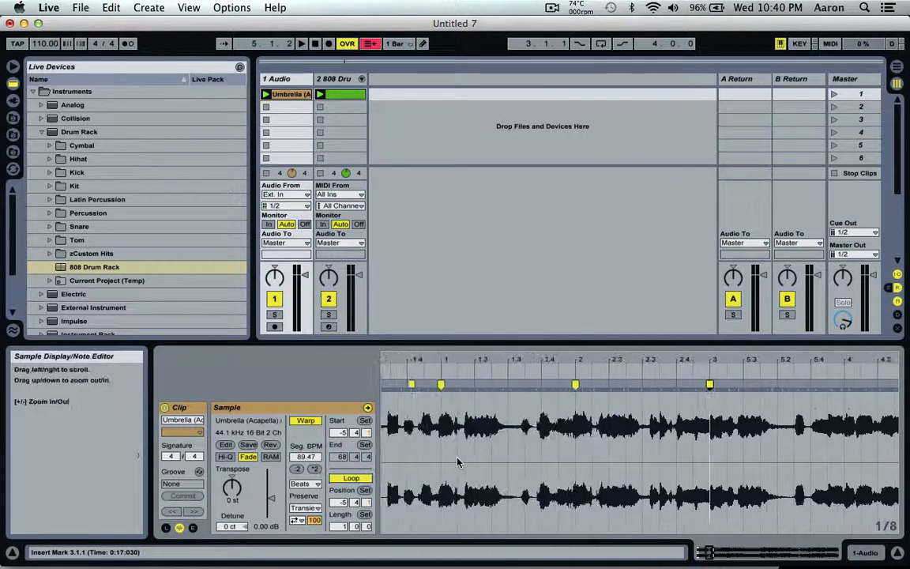
scroll(456, 462, left, 5)
click(351, 478)
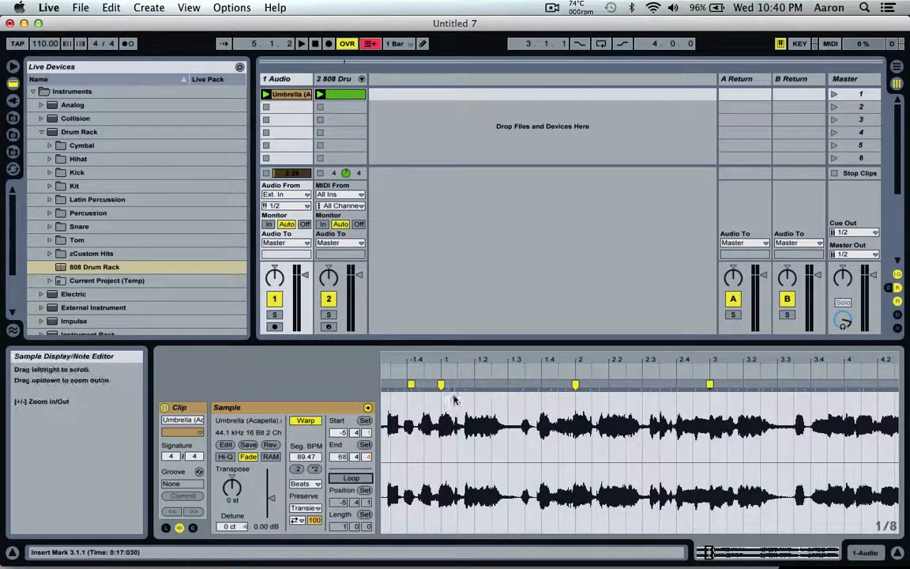
drag(444, 404, 867, 436)
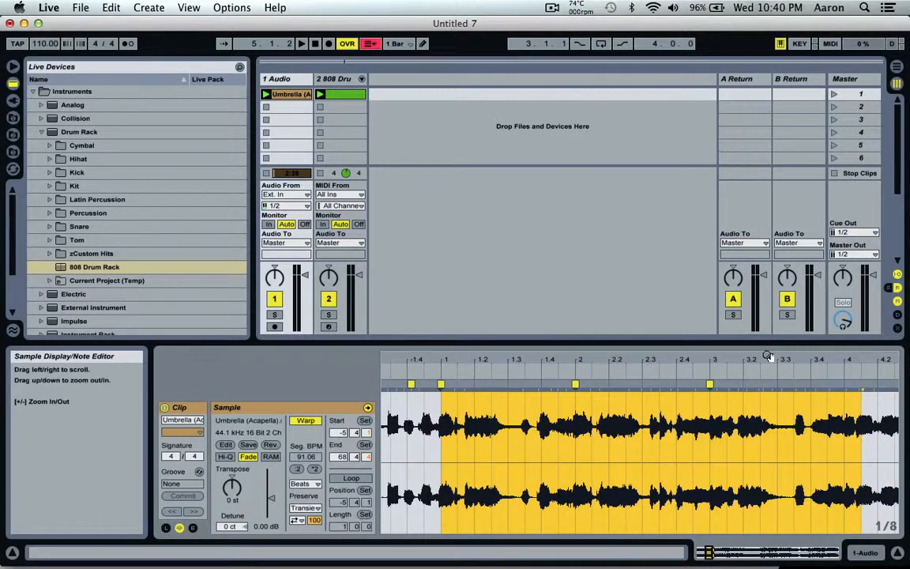
drag(767, 355, 767, 330)
click(629, 407)
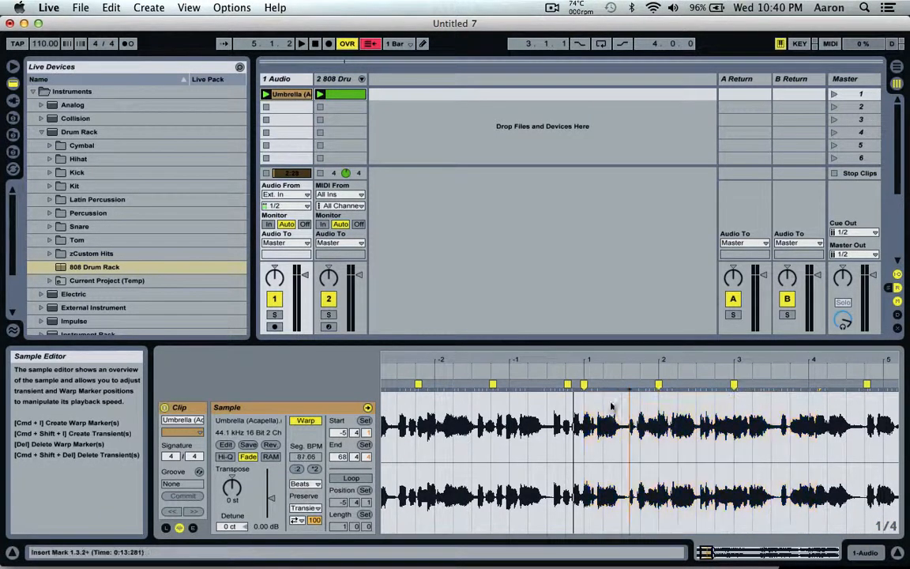
drag(588, 402, 886, 423)
key(super+l)
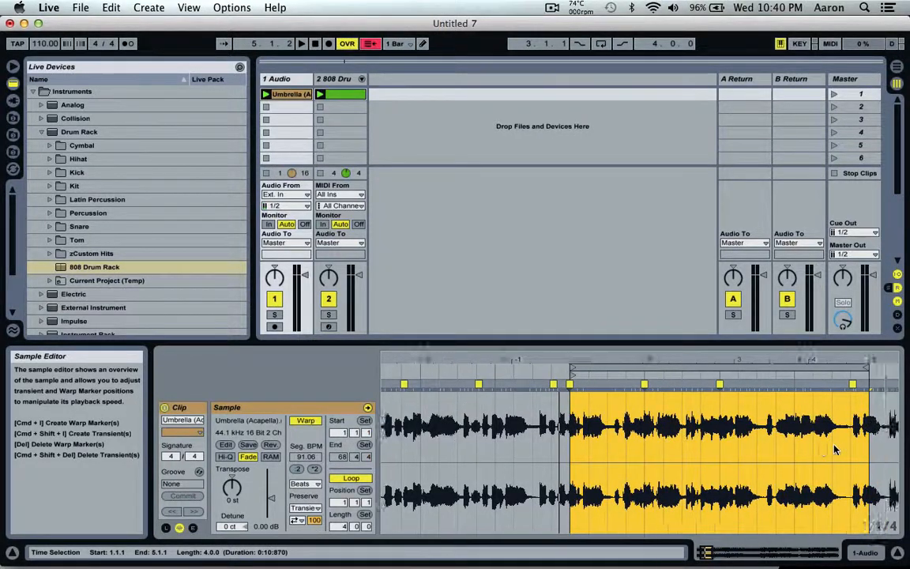
- With looping off, align the transient just after bar 5 to 5.2.1 using a warp marker and delete the automatic marker at 4.4
drag(651, 350, 673, 400)
scroll(740, 477, right, 2)
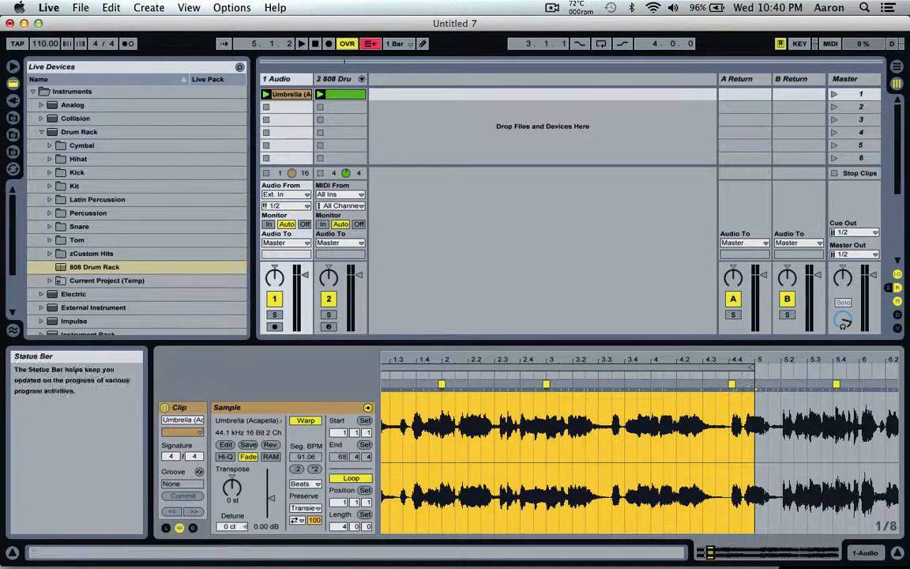
click(350, 478)
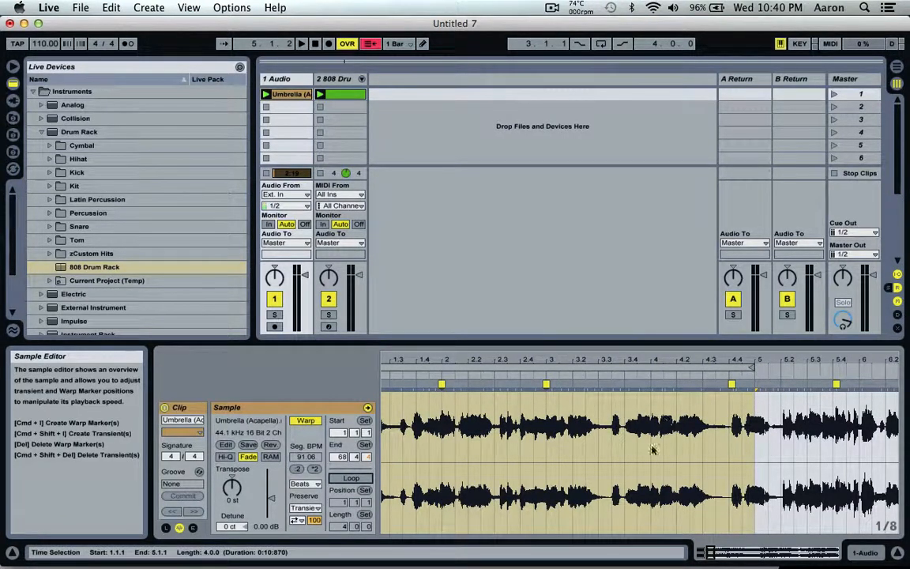
click(626, 375)
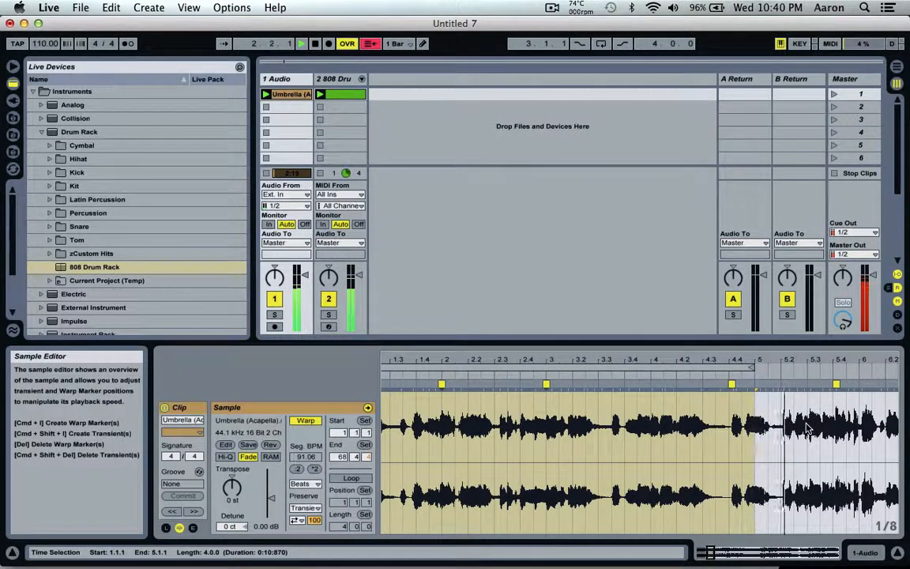
click(784, 384)
drag(784, 384, 779, 384)
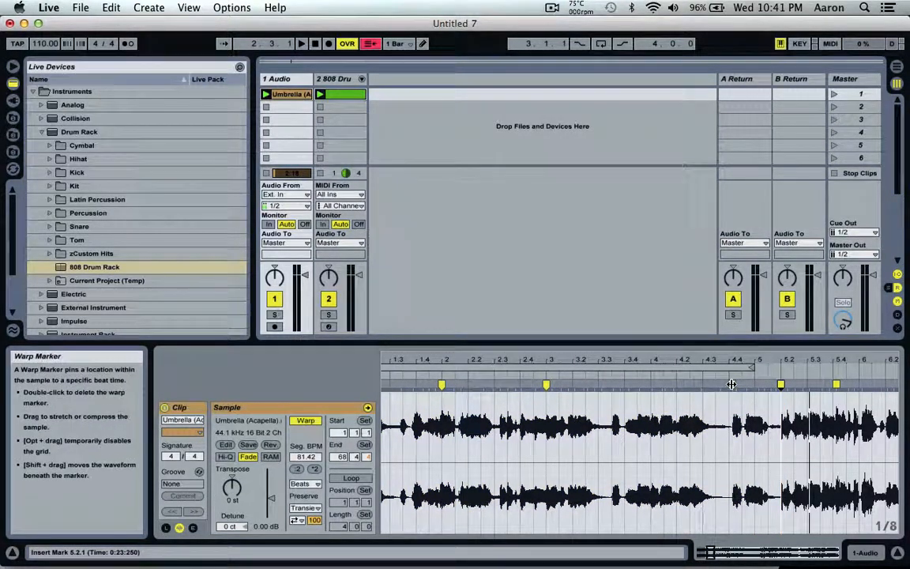
click(731, 386)
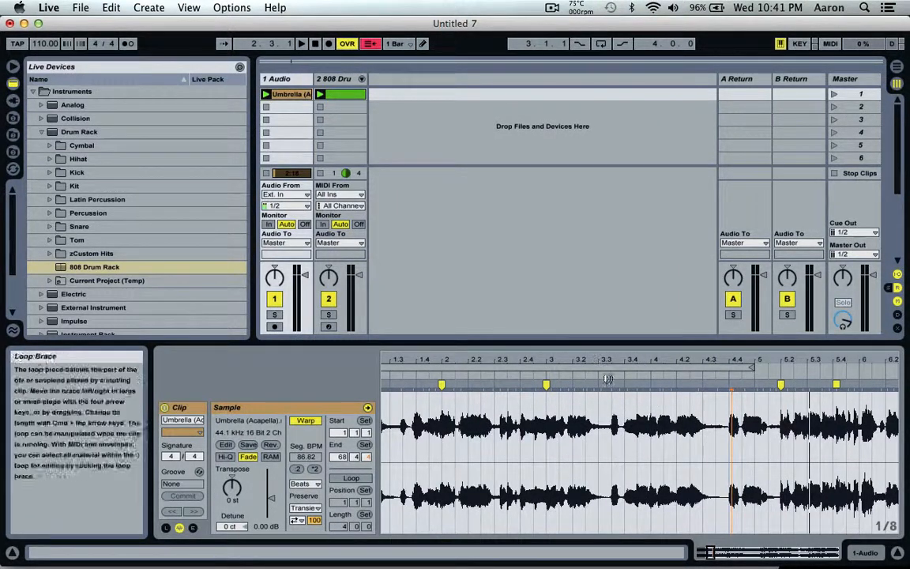
- Add a warp marker on the acapella's bar 4 transient at 4.1.1 and play the clips to check the timing
key(space)
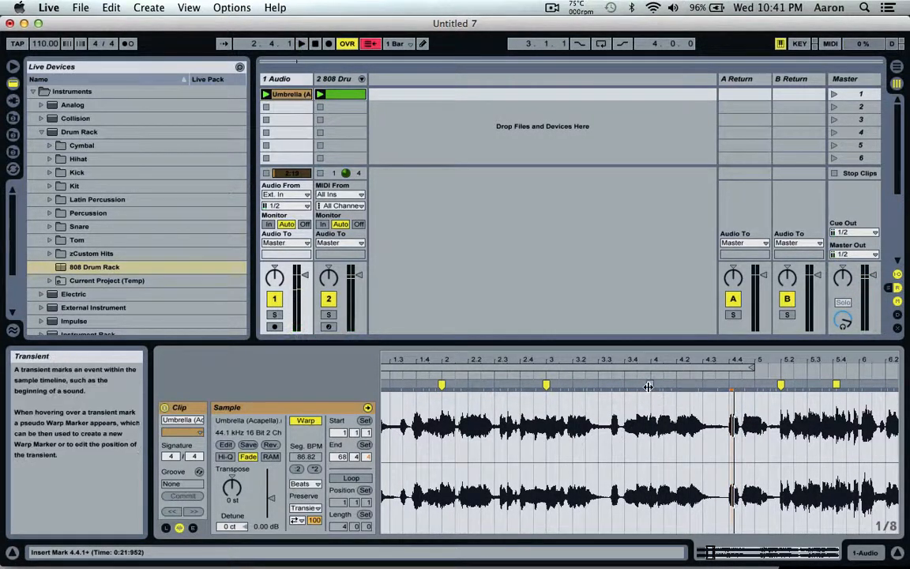
key(space)
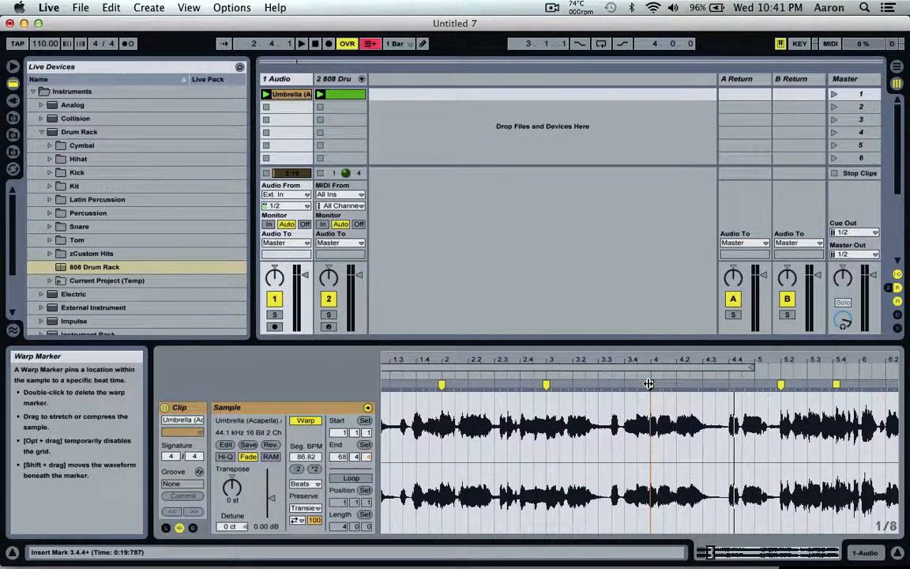
double_click(649, 384)
key(space)
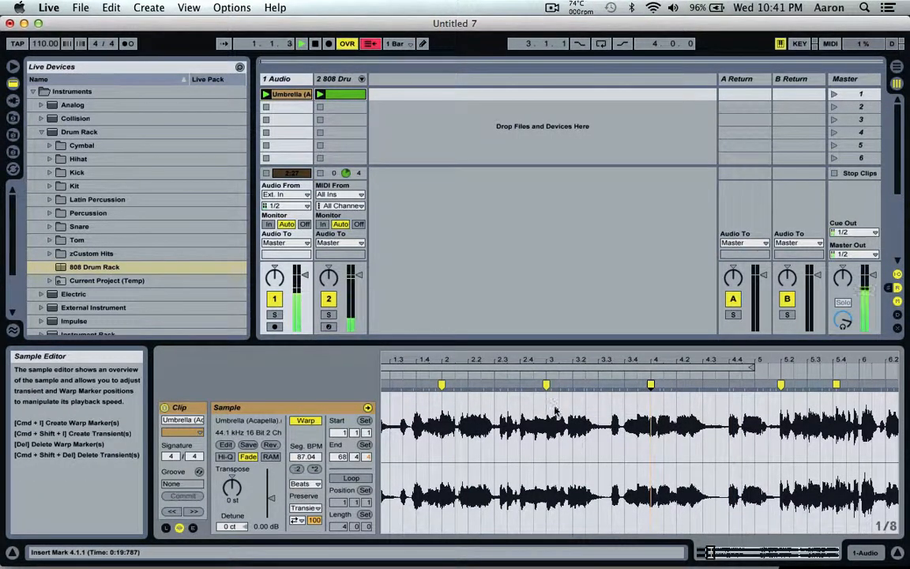
key(space)
key(space)
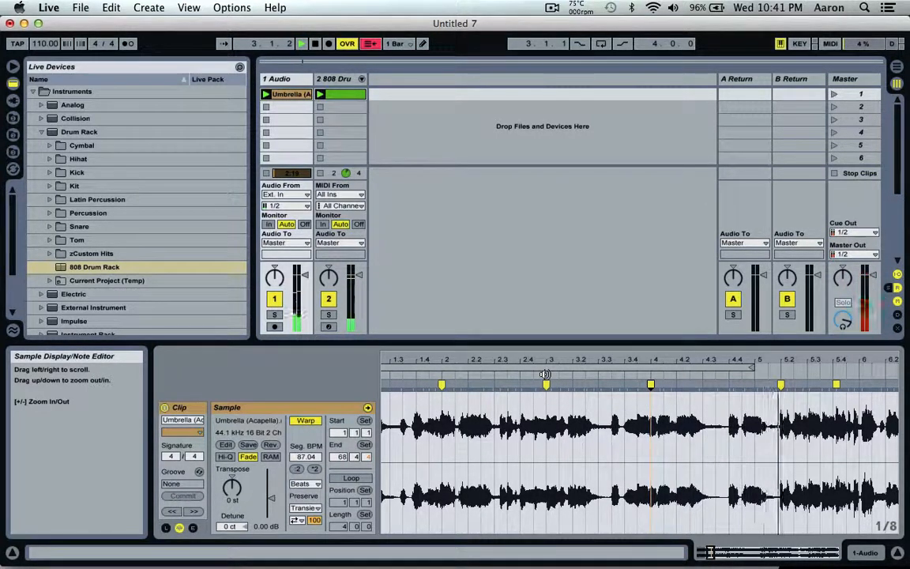
key(space)
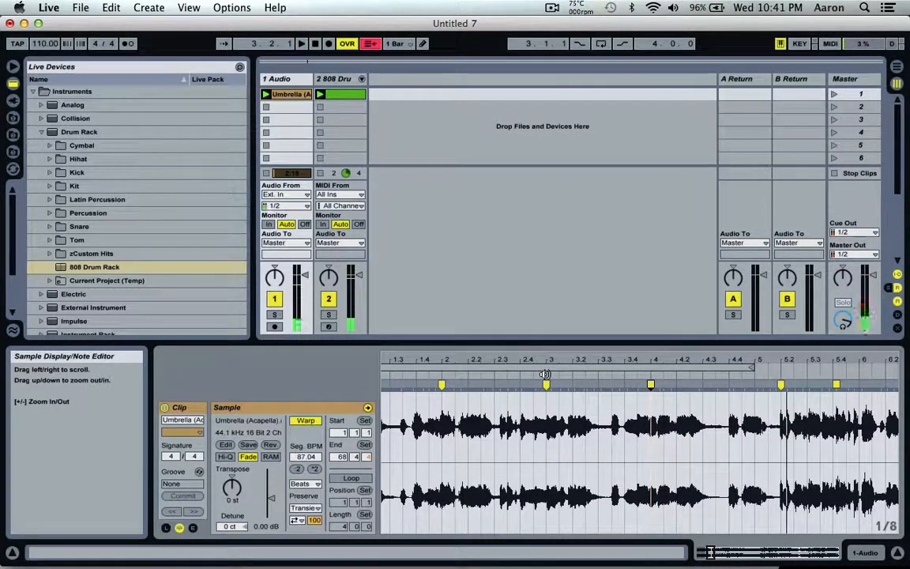
- Turn the acapella's four-bar loop back on and rename the clip as Verse
click(350, 478)
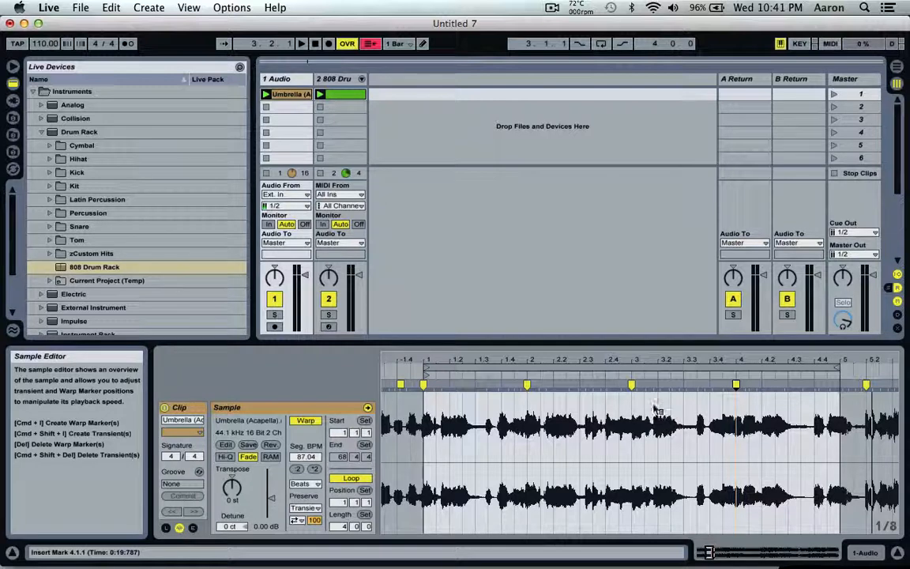
right_click(602, 405)
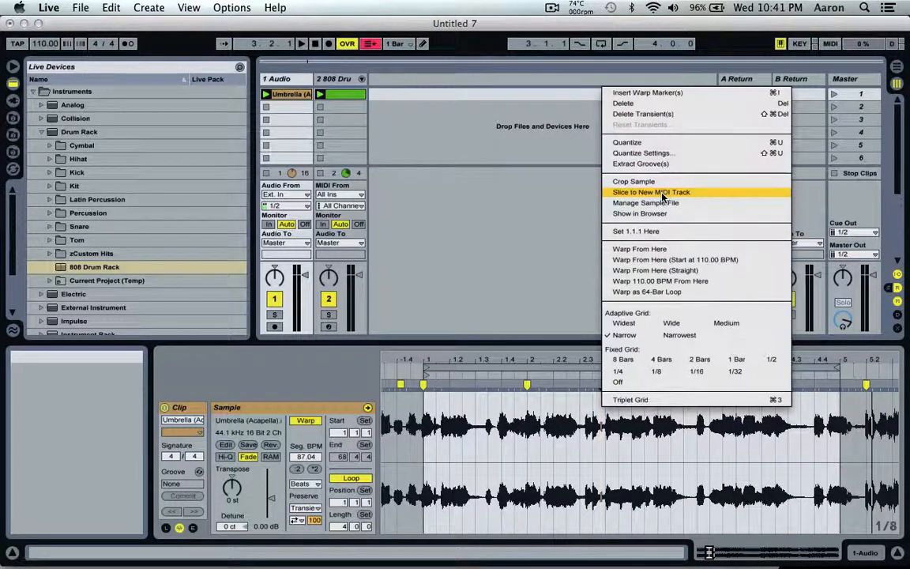
click(555, 397)
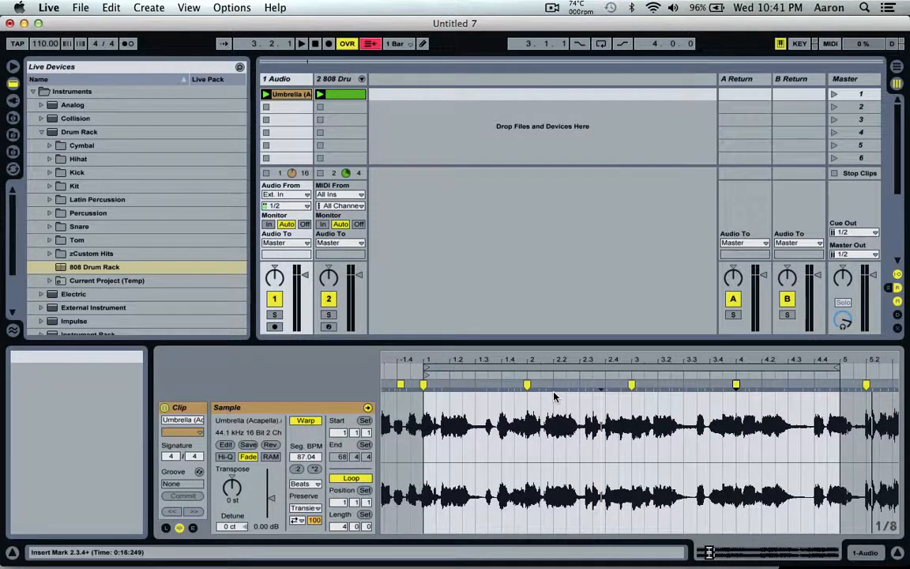
click(286, 96)
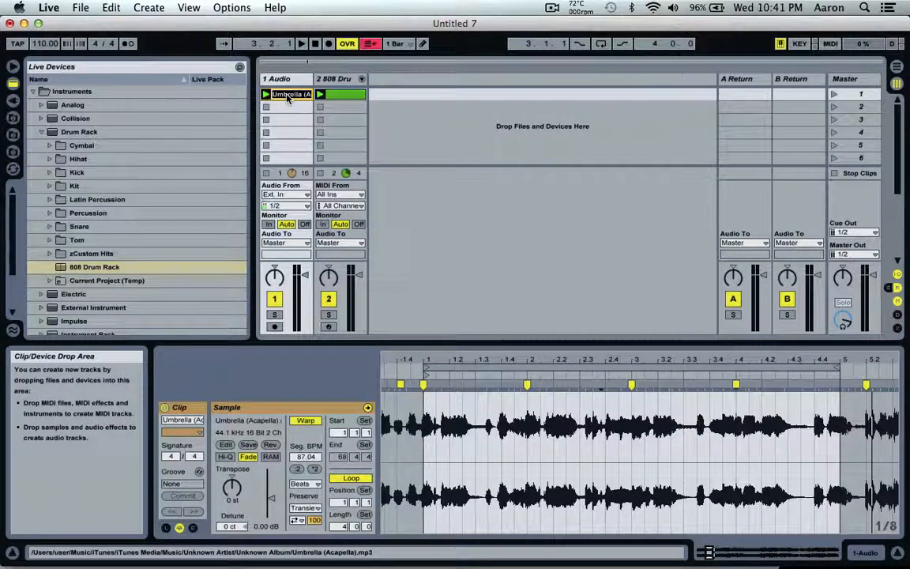
text(Verse)
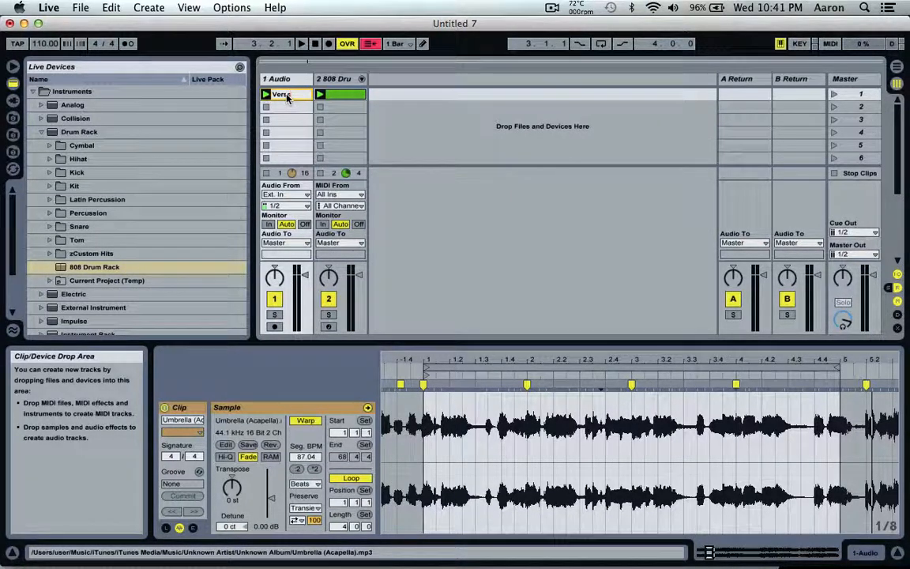
key(Return)
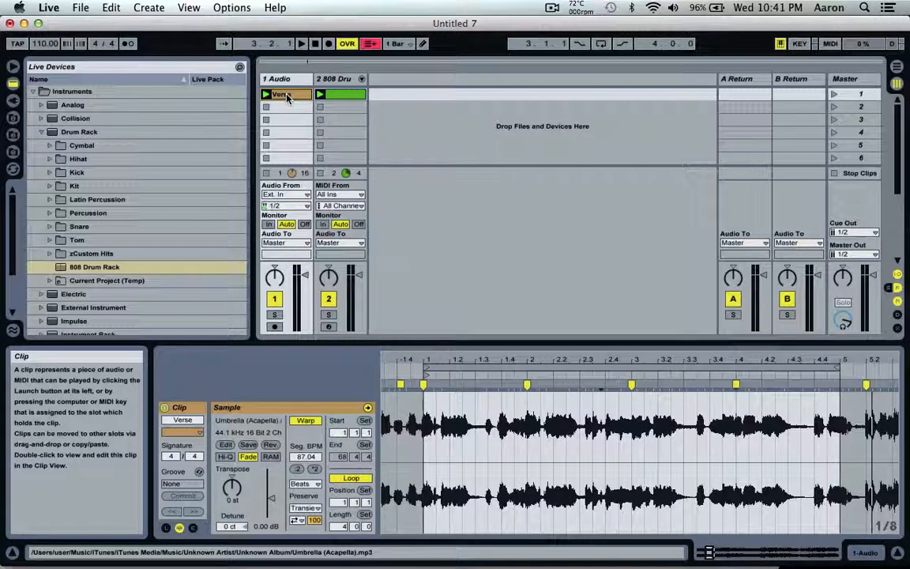
- Slice the Verse clip to a new MIDI track with one slice per 1/8 note, using the Built-in slicing preset
right_click(655, 407)
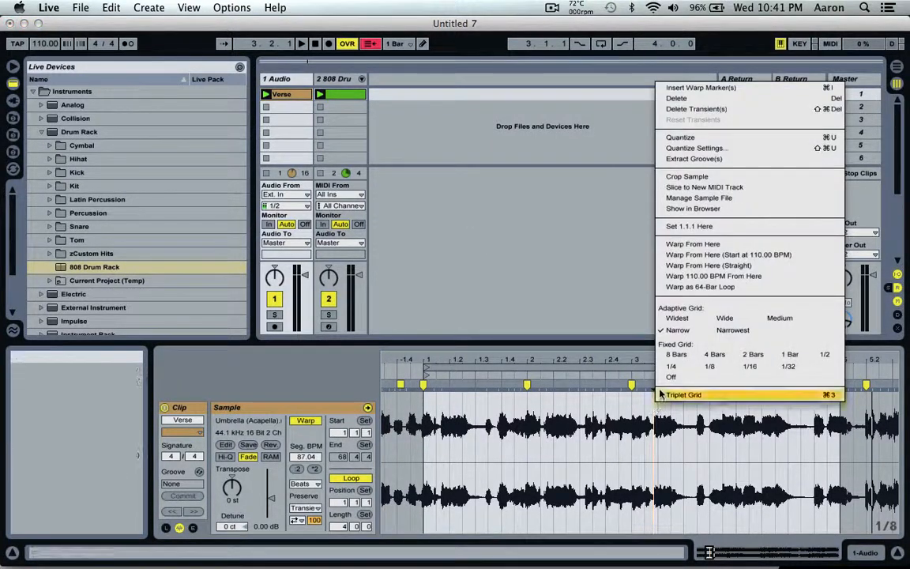
click(702, 187)
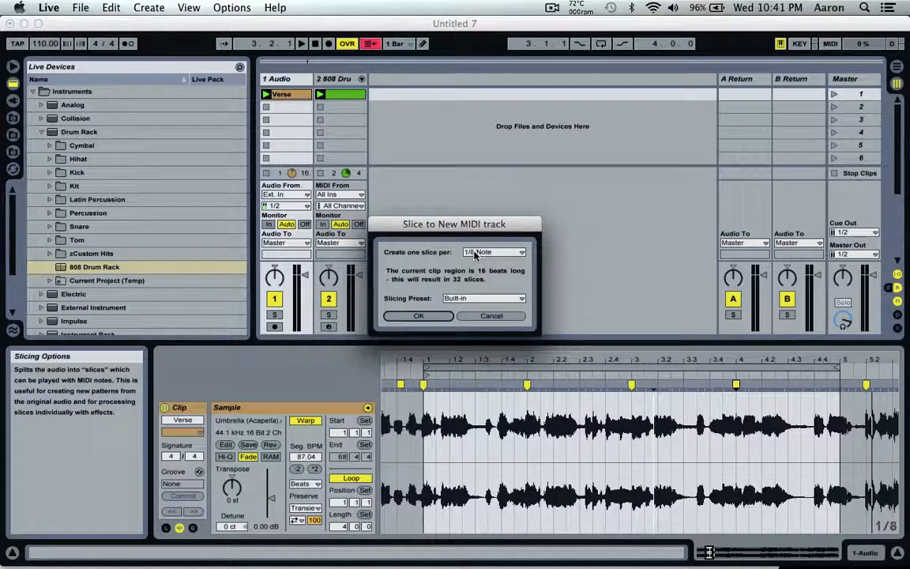
click(427, 317)
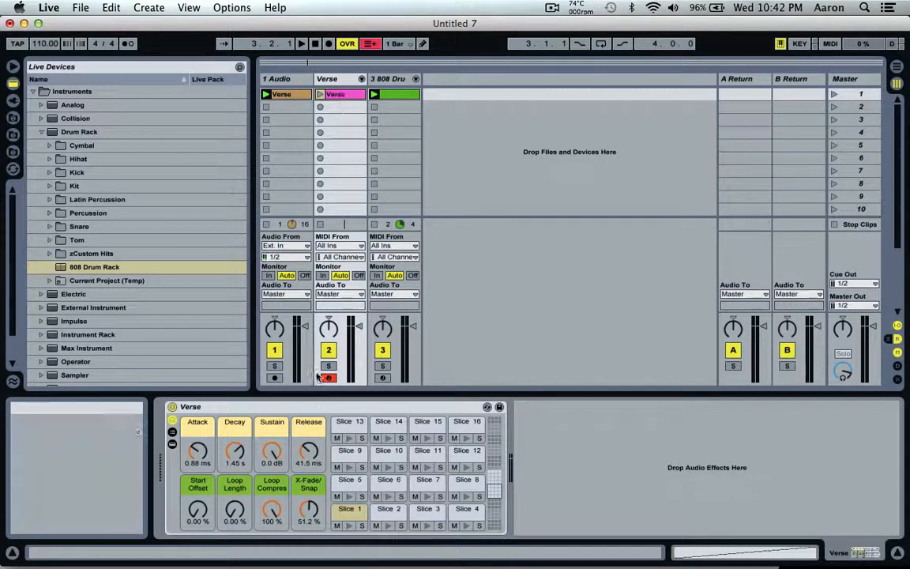
- Open the sliced Verse MIDI clip and examine how its notes run from Slice 1 to Slice 32
double_click(335, 95)
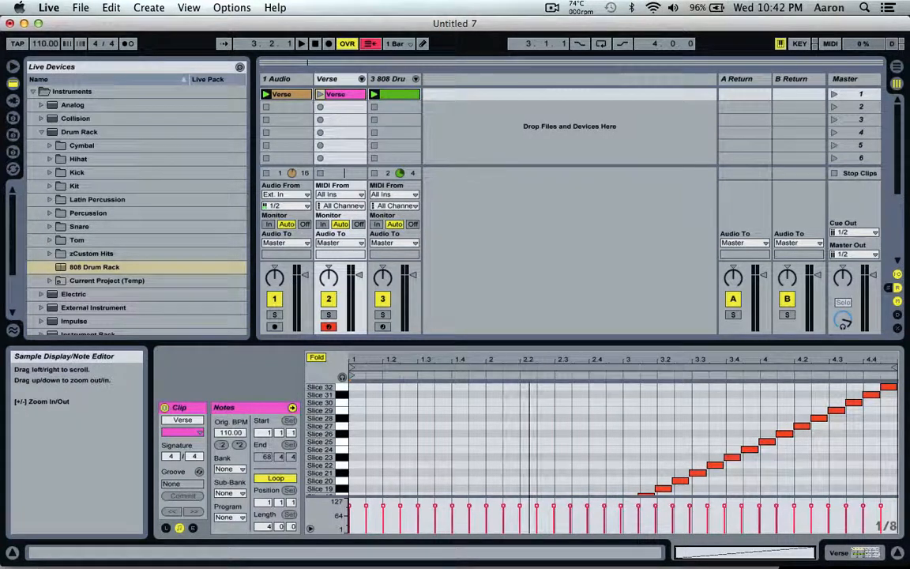
scroll(563, 484, down, 5)
scroll(566, 485, down, 1)
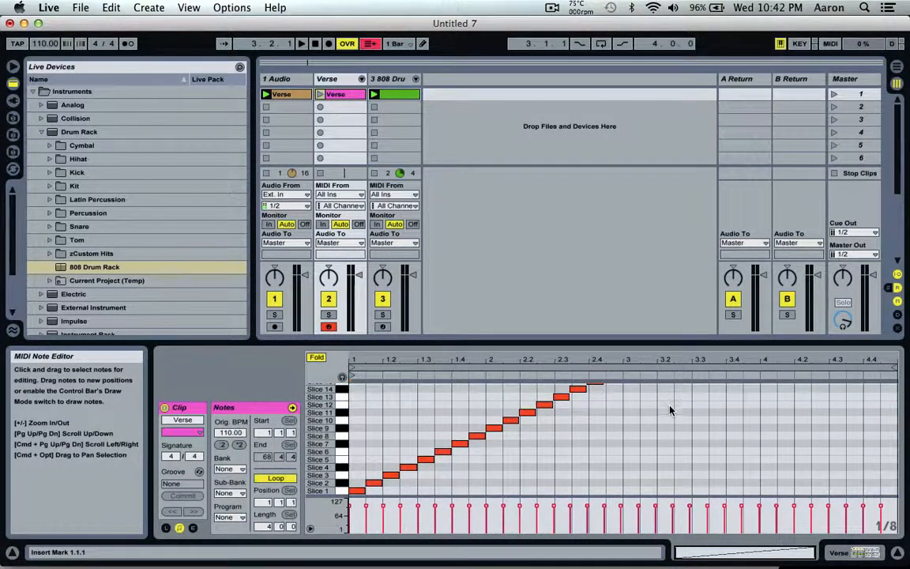
scroll(670, 411, up, 6)
scroll(670, 411, down, 6)
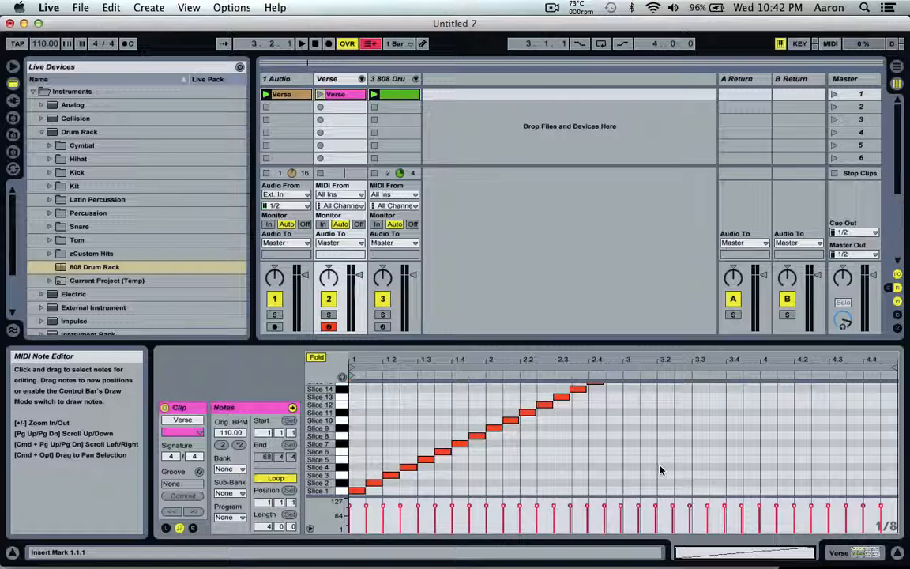
scroll(541, 441, up, 5)
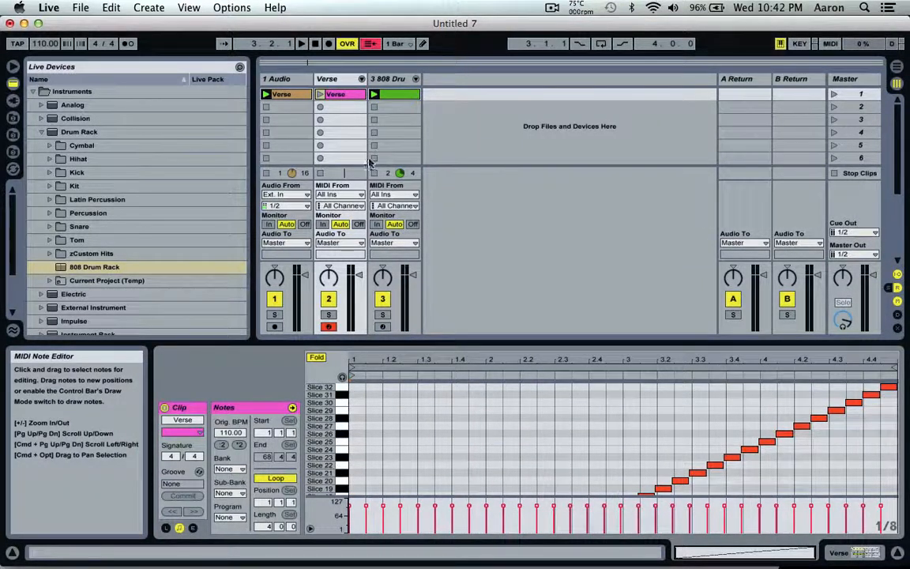
- Show the Verse slice rack, lower the computer keyboard's octave range to C1 to D2, and audition slices with it
key(shift+Tab)
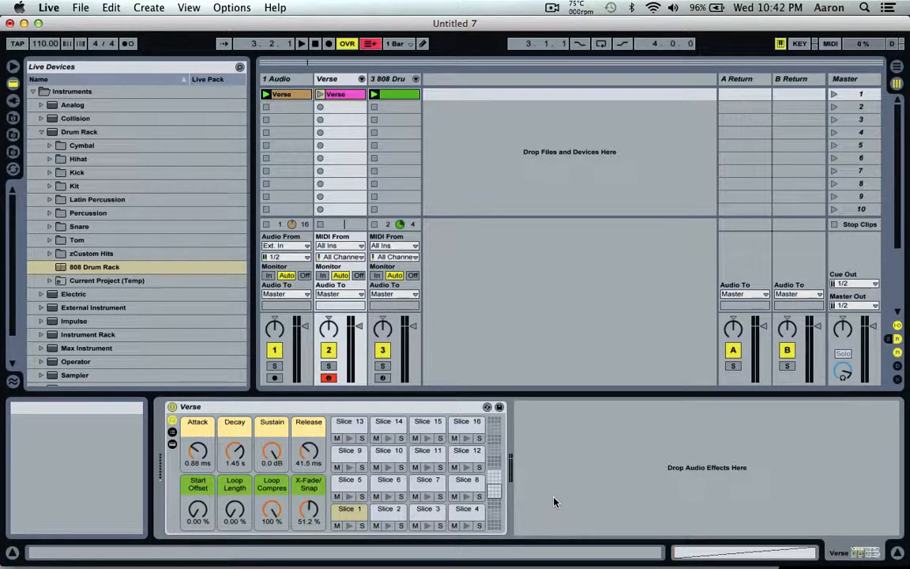
key(z)
key(z)
key(a)
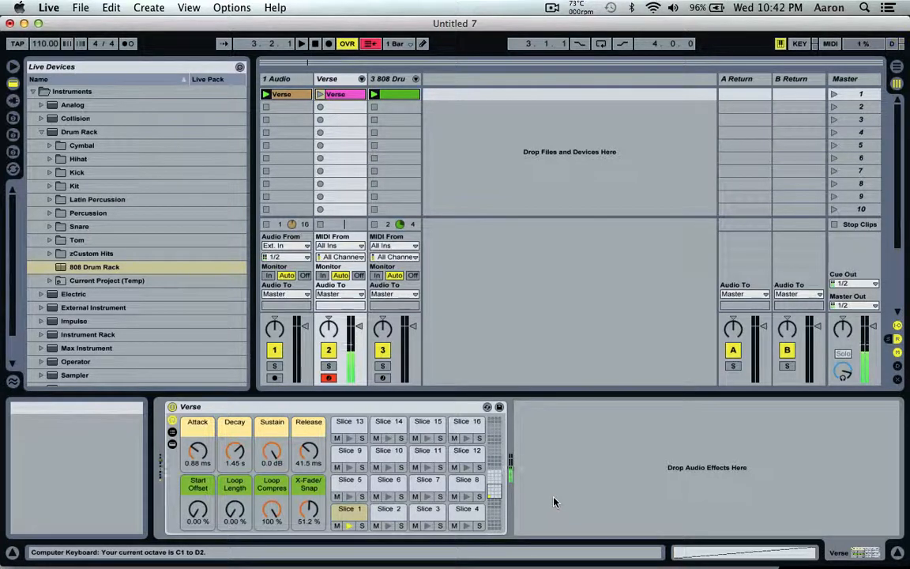
key(w)
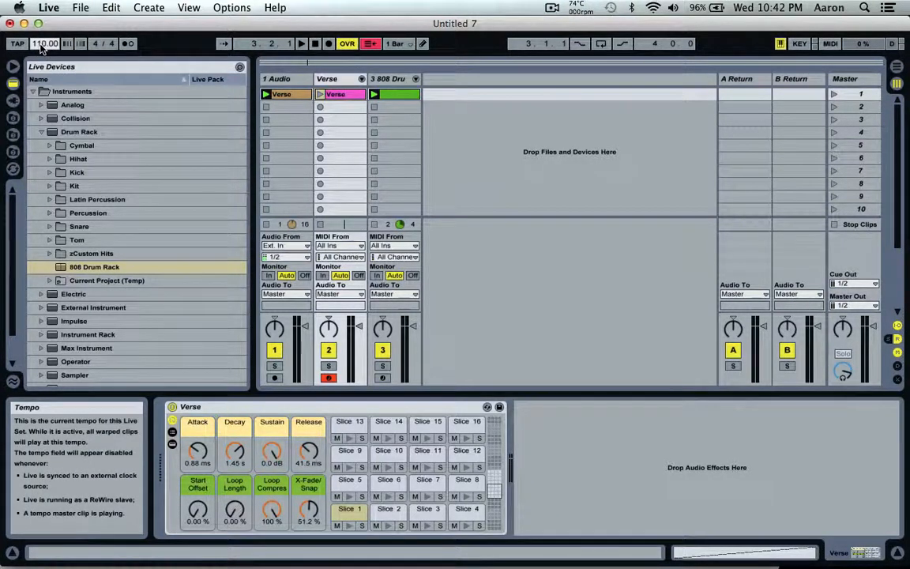
- Set the tempo to 130 BPM and stop the Verse audio clip on the first track
text(30)
key(Return)
click(267, 107)
- Play the 808 kick beat in several takes while performing Verse slices over it, and disarm the sliced Verse track
key(space)
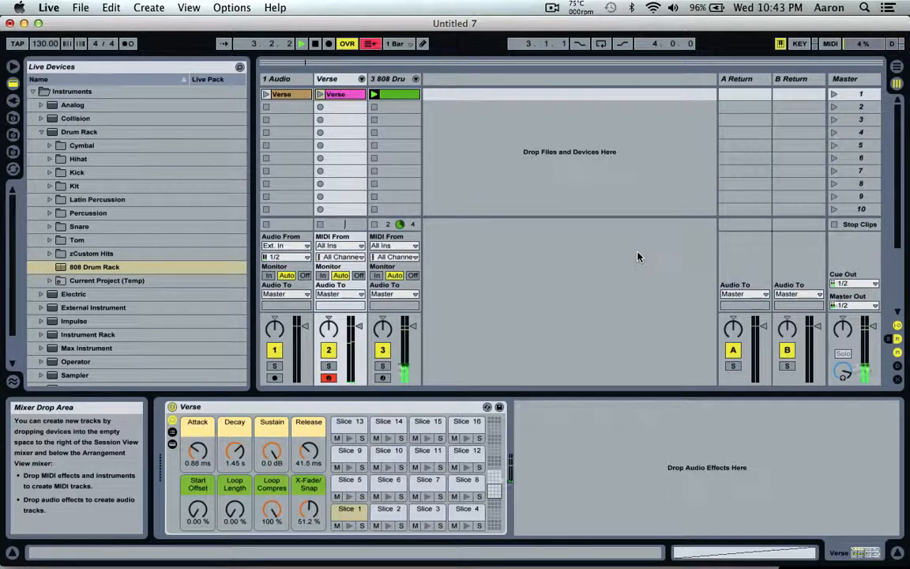
key(space)
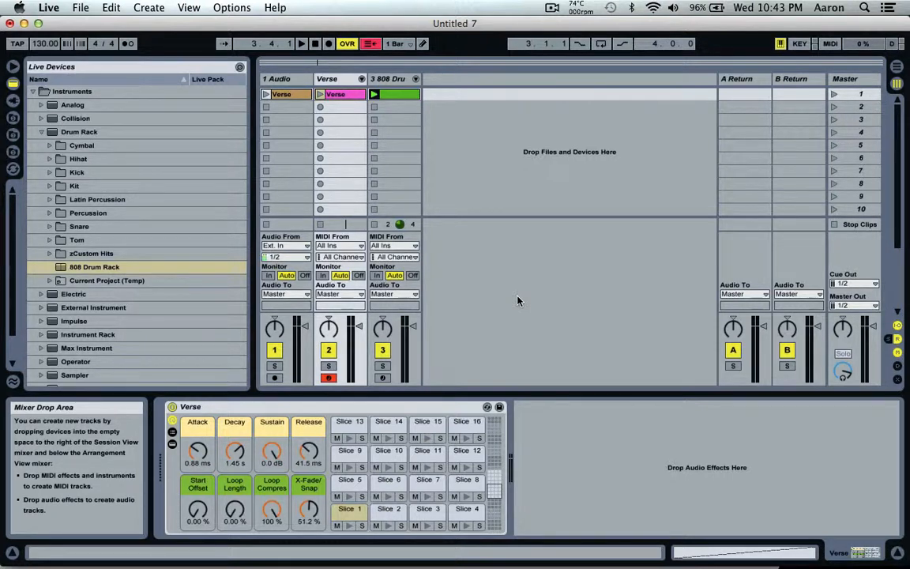
key(space)
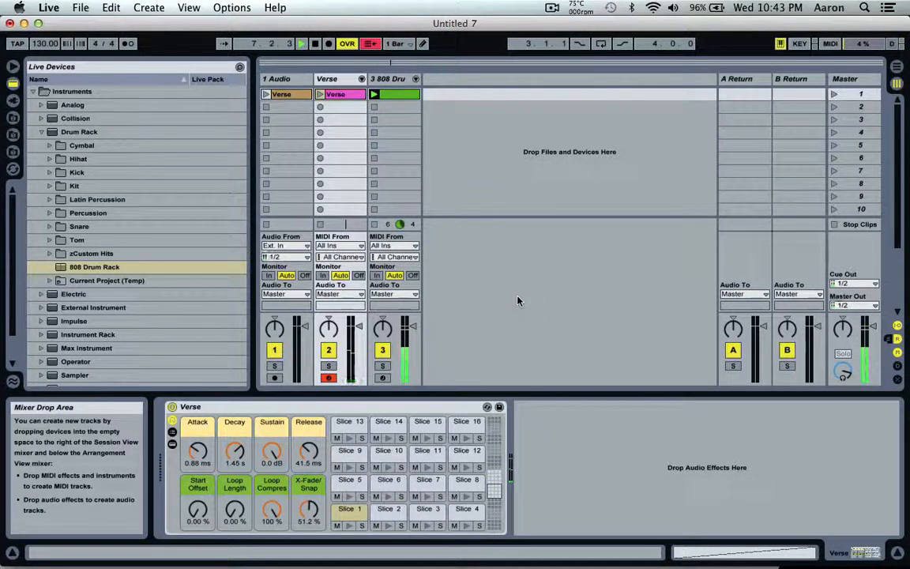
key(space)
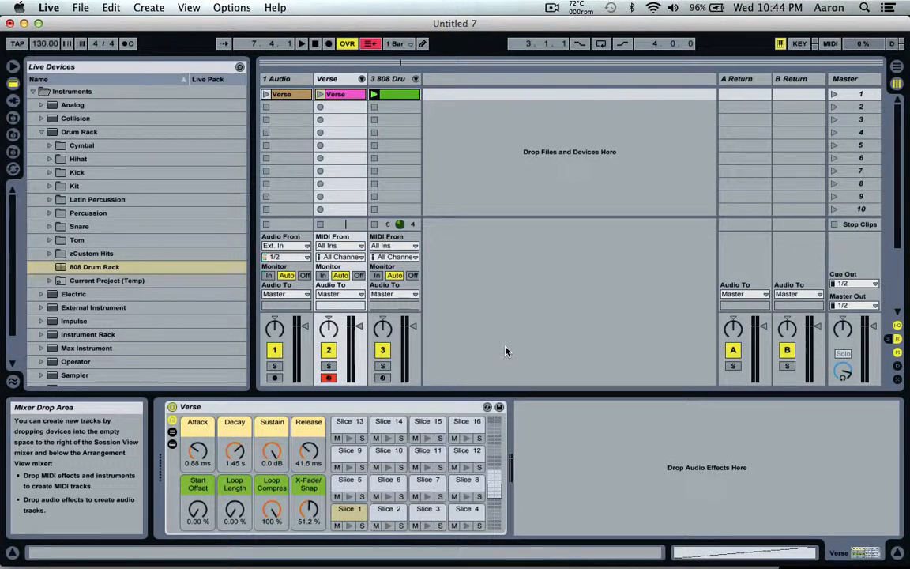
key(space)
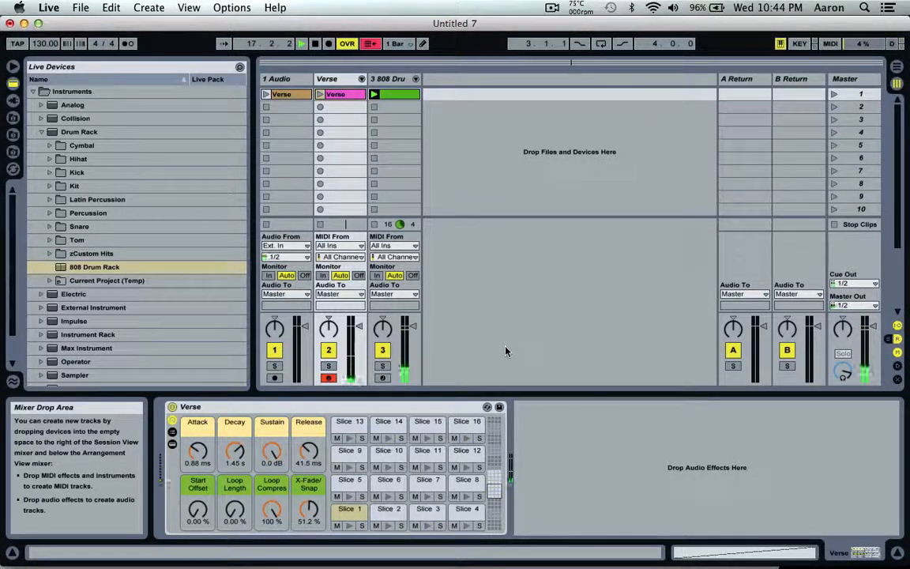
key(space)
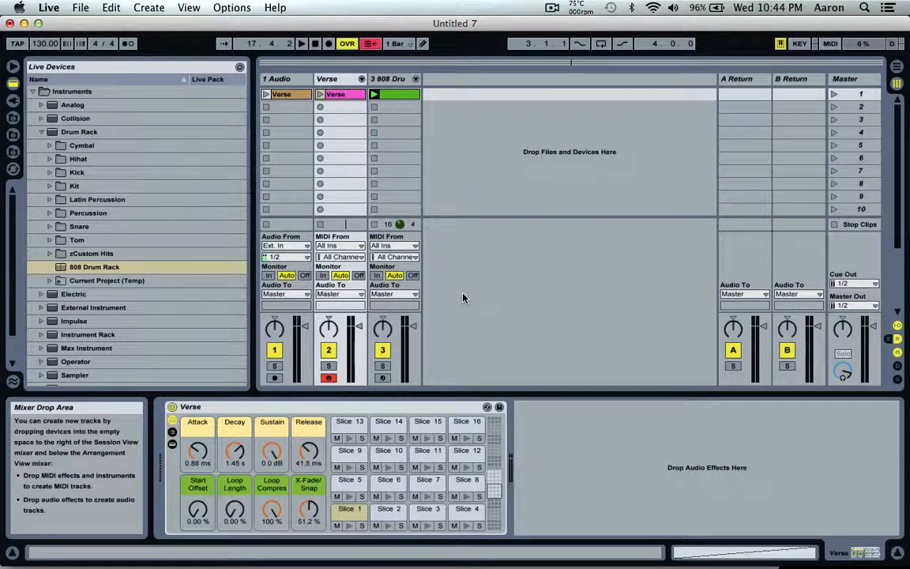
click(331, 377)
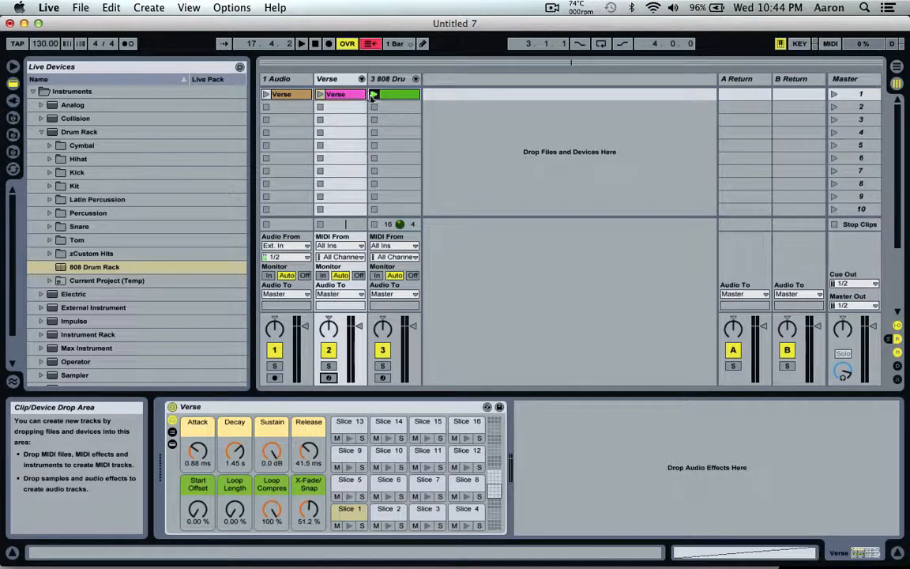
- Duplicate the Verse audio clip, move the copy to scene 3 of the audio track, and rename it as Chorus
double_click(291, 95)
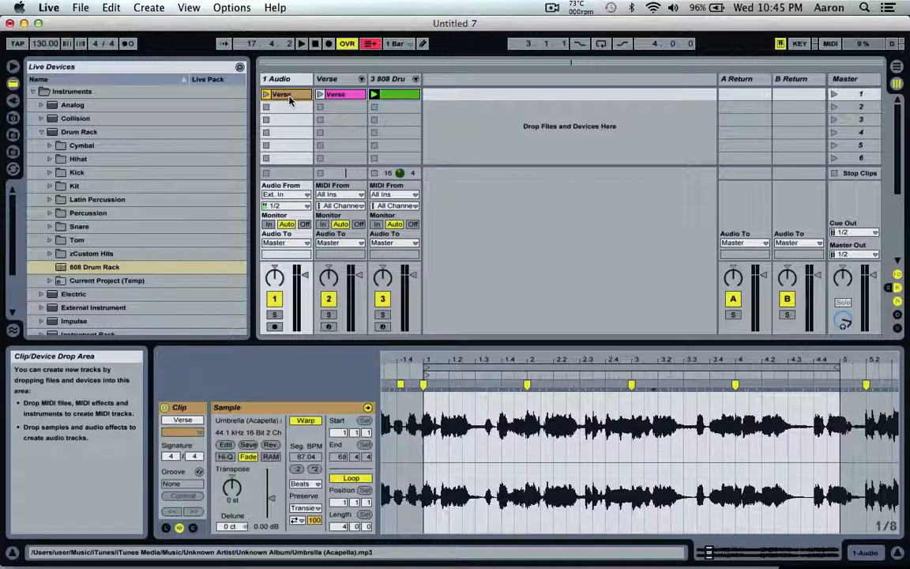
key(super+d)
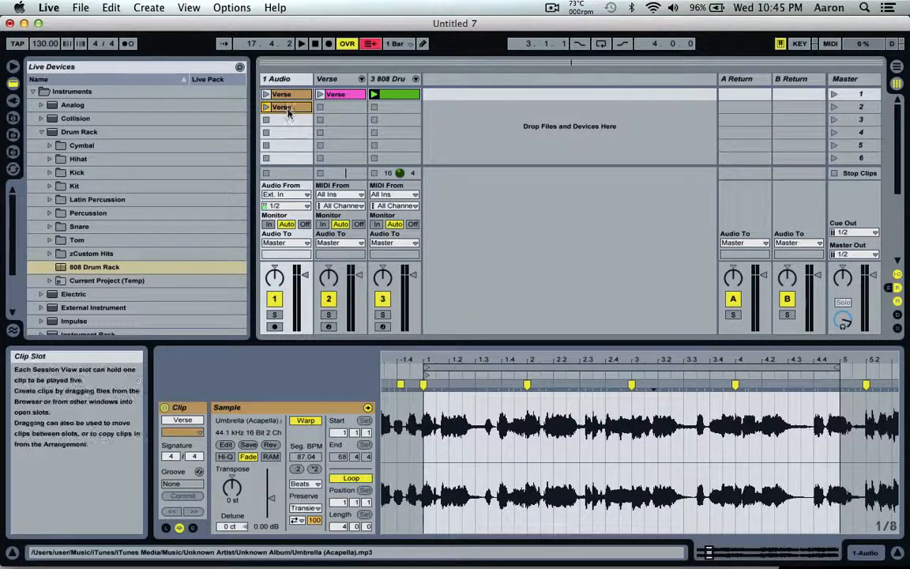
drag(289, 113, 286, 120)
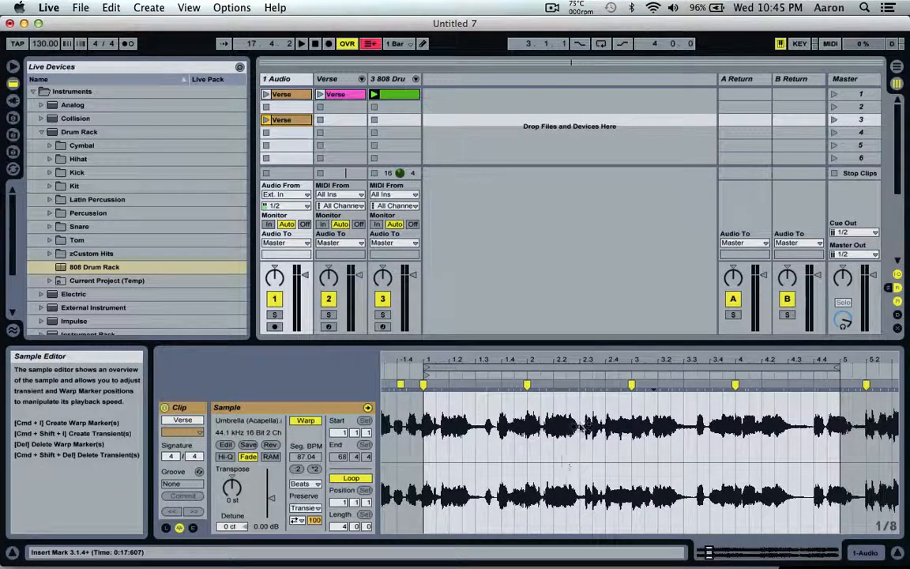
key(super+r)
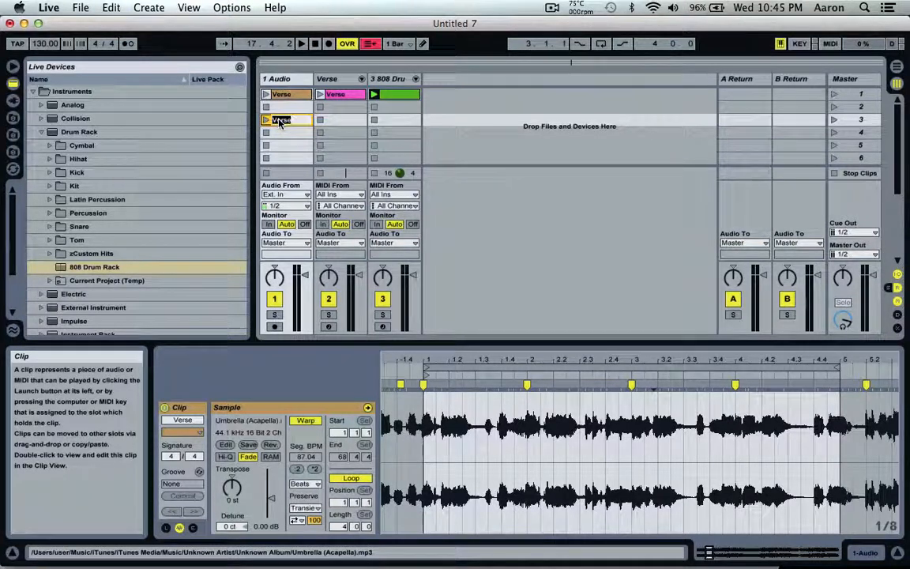
text(Chorus)
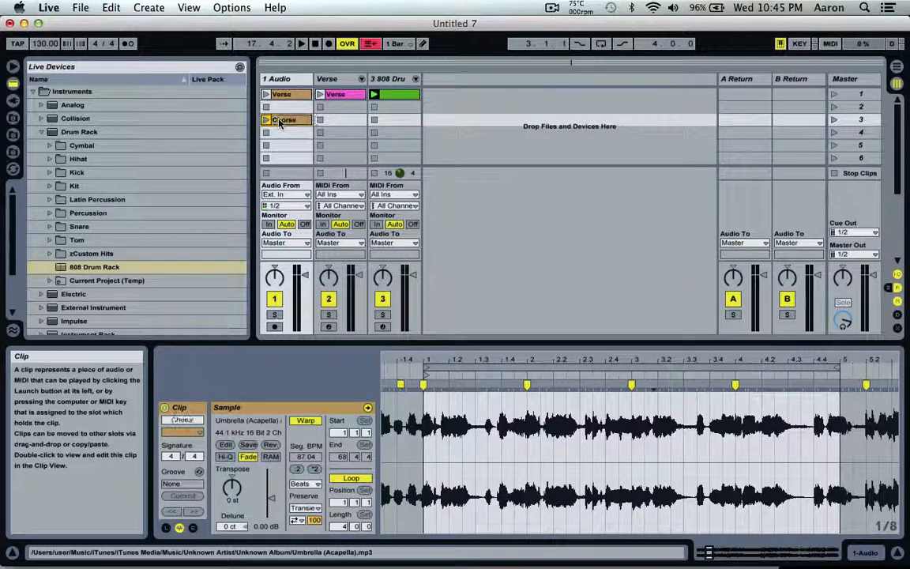
key(Return)
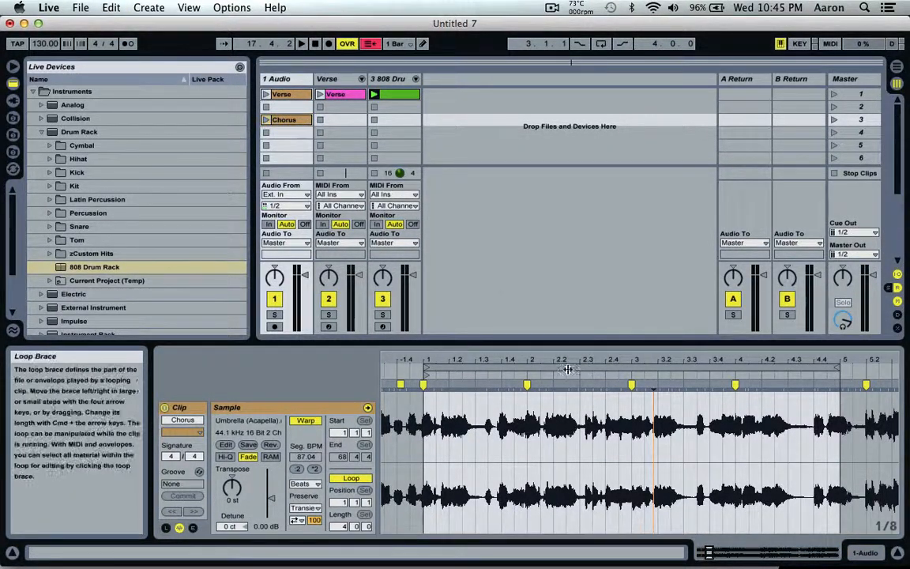
- Audition the Chorus clip's sample from around bar 10 and stop the 808 drum clip
mouse_move(560, 358)
mouse_down()
mouse_move(560, 293)
mouse_move(561, 359)
mouse_up()
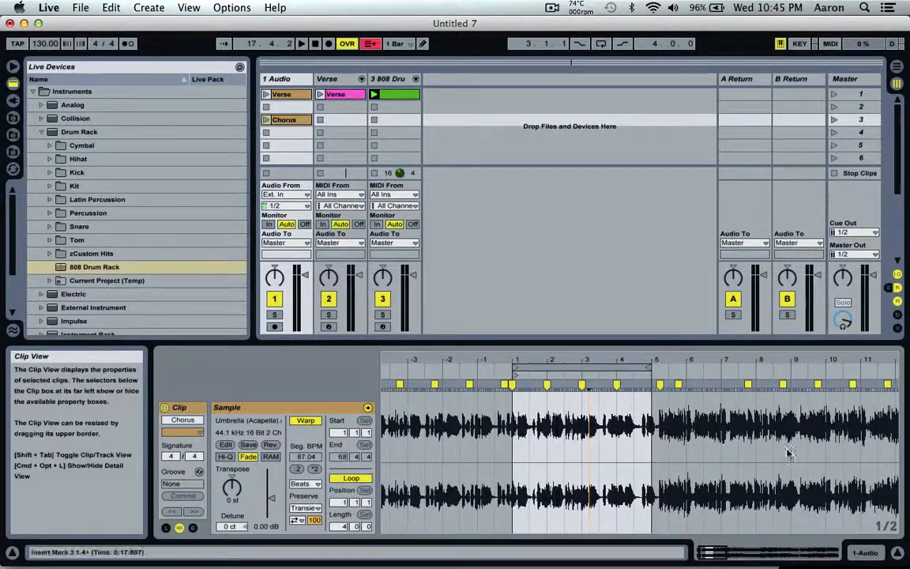
scroll(787, 445, right, 8)
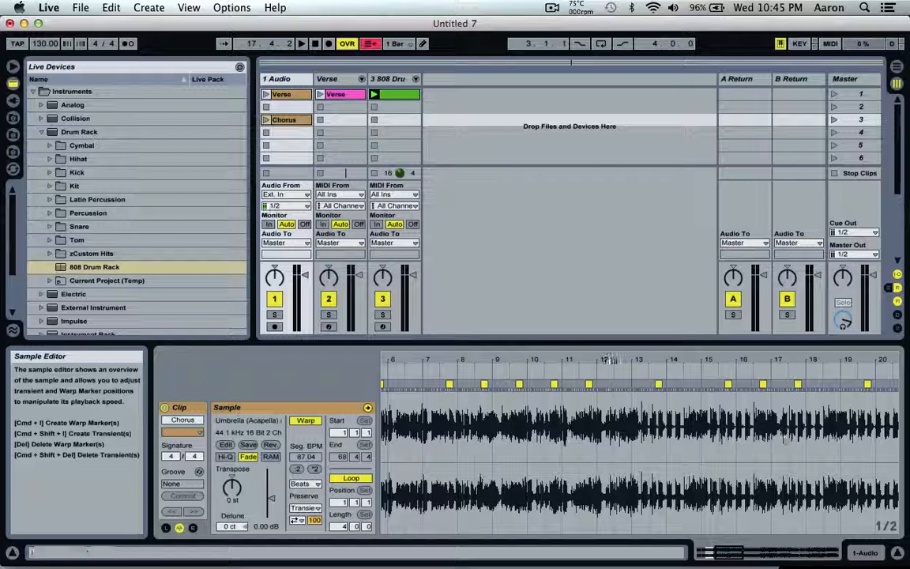
click(532, 371)
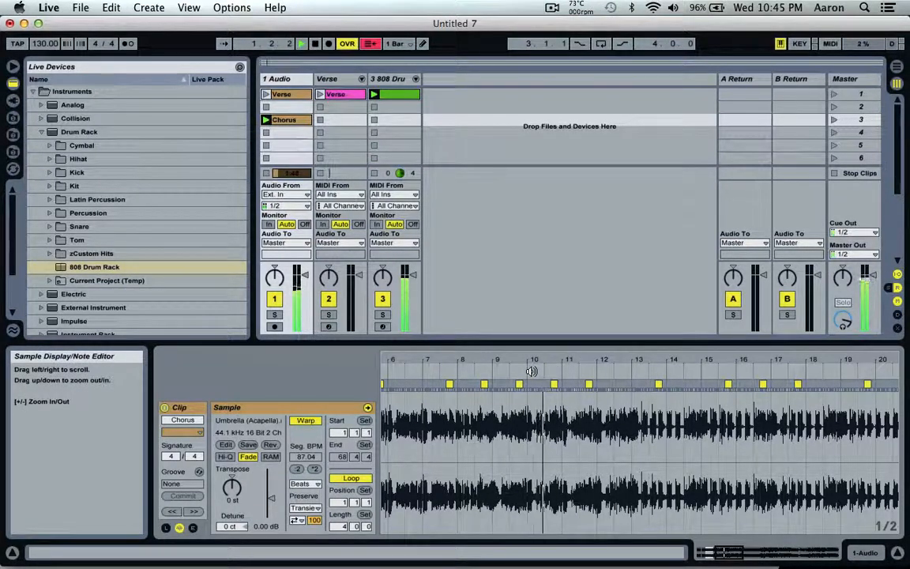
click(375, 108)
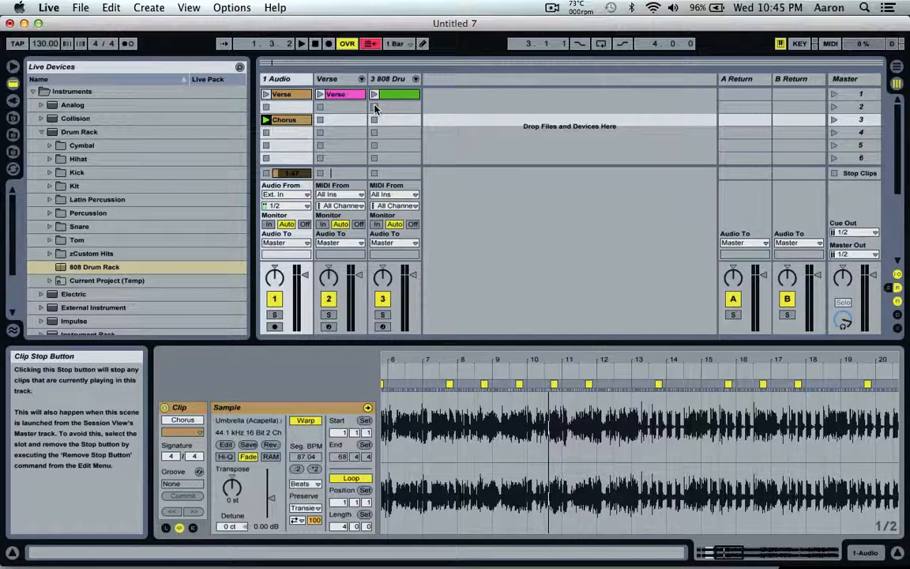
click(538, 370)
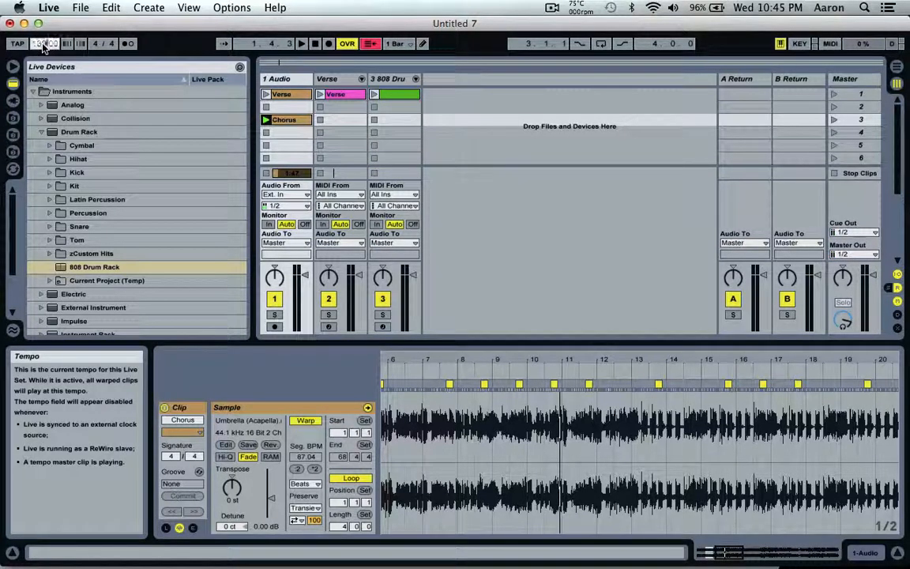
- Set the tempo to 110 BPM and audition the Chorus clip again from around bar 10 to locate the chorus
text(110)
key(Return)
click(549, 373)
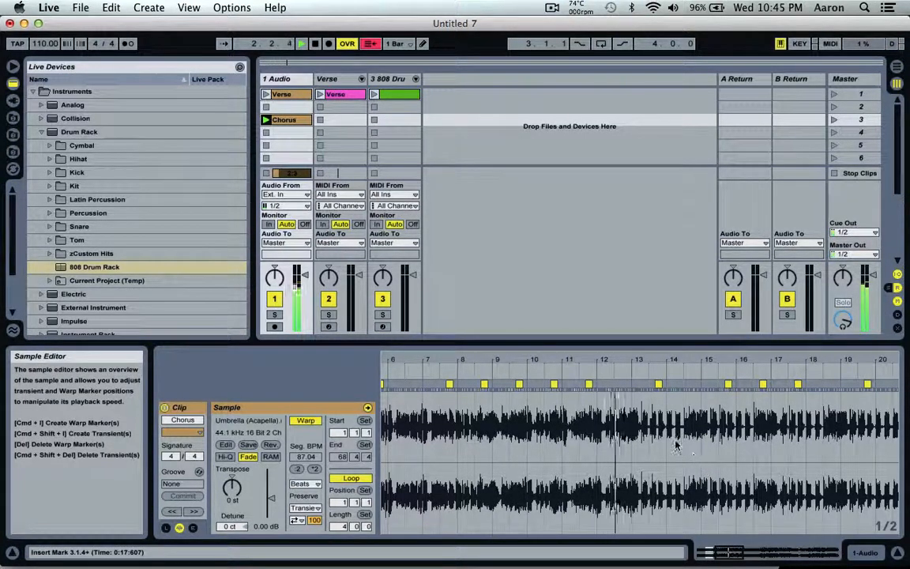
key(space)
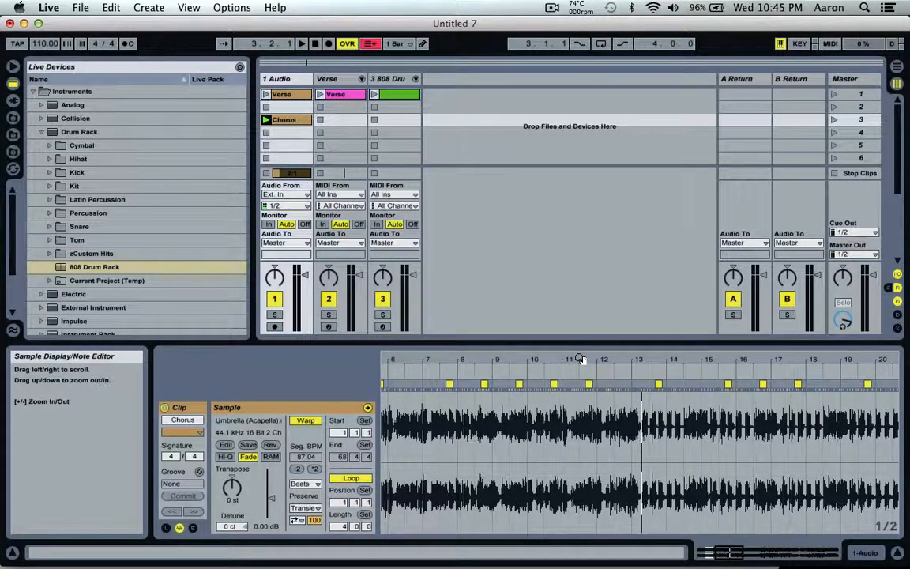
- Warp the transient near beat 11.2 of the Chorus clip onto the grid and make it the 1.1.1 position
drag(581, 359, 580, 438)
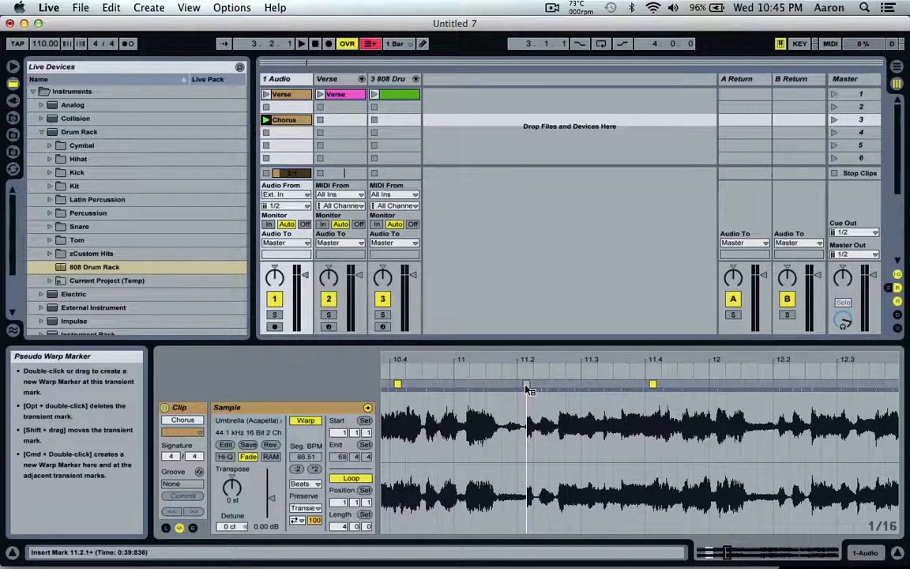
drag(527, 388, 519, 387)
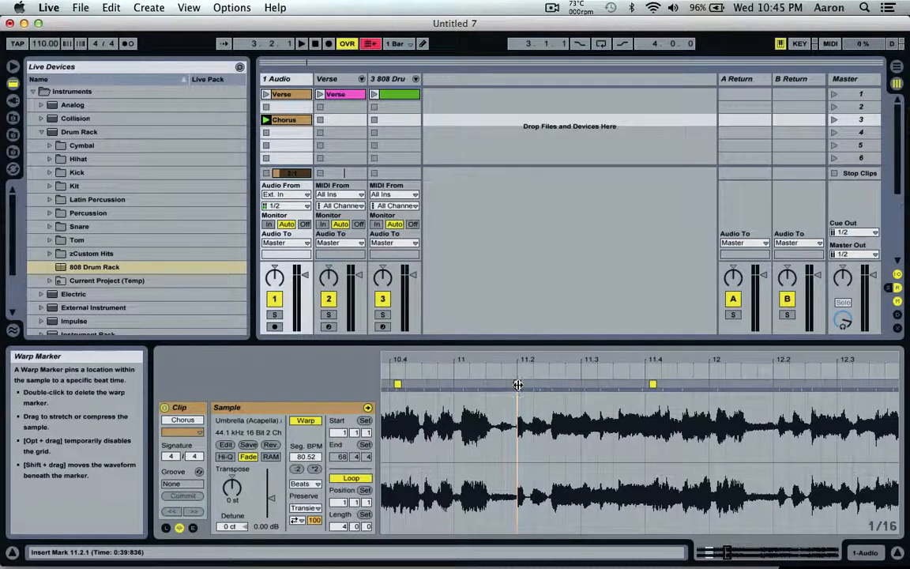
right_click(517, 385)
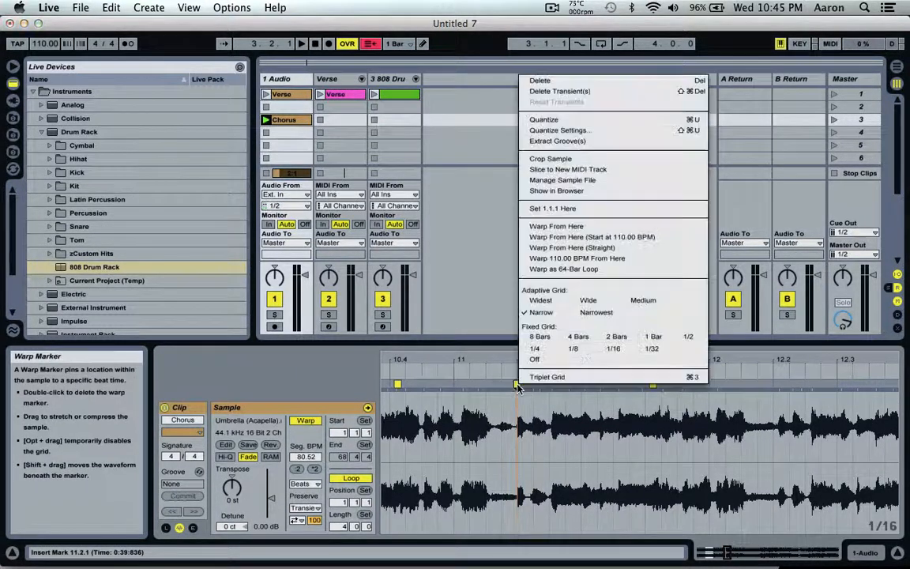
click(559, 209)
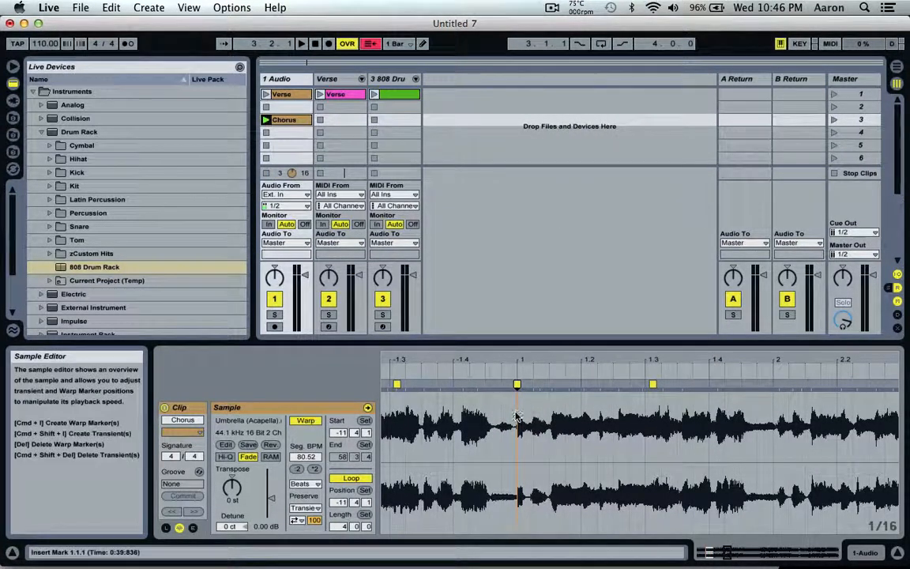
- Set the Chorus clip's loop to start at 1.1.1 with a length of two bars
drag(520, 418, 761, 451)
drag(787, 386, 787, 371)
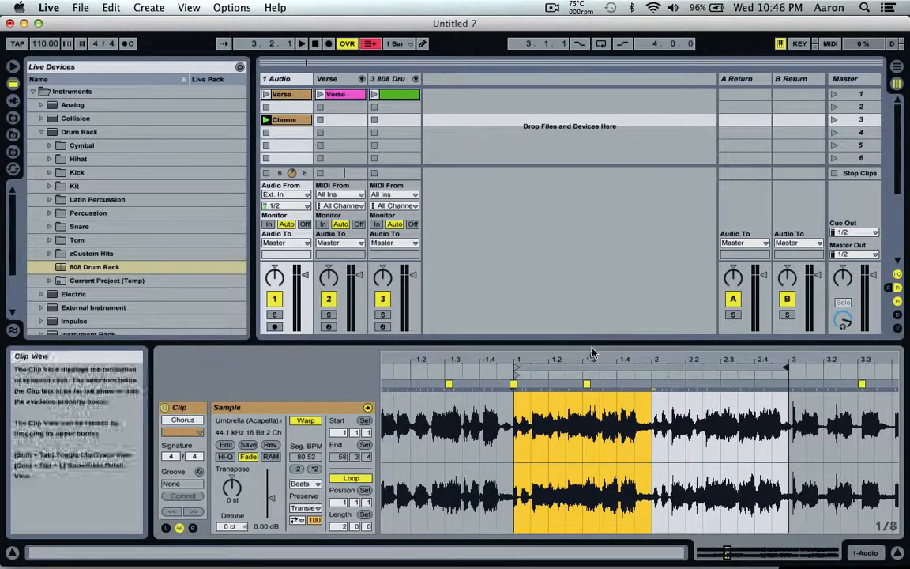
drag(595, 360, 596, 367)
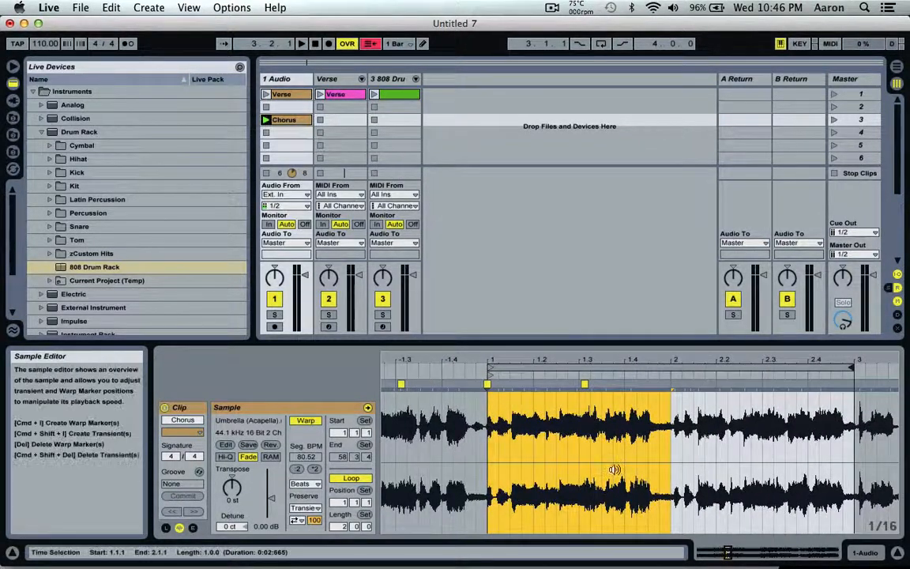
scroll(615, 469, right, 1)
scroll(615, 469, right, 2)
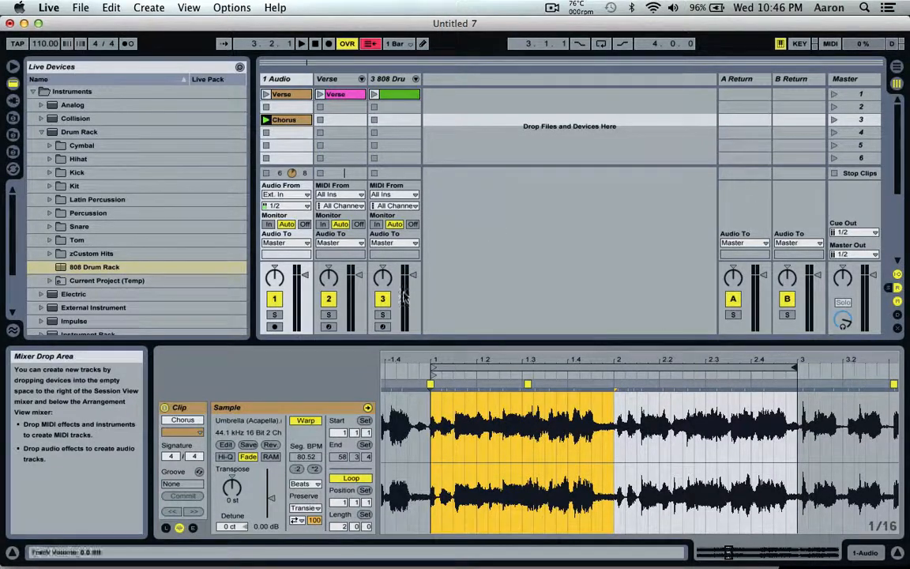
- Launch the 808 kick clip and check the timing of the Chorus loop against it
click(374, 94)
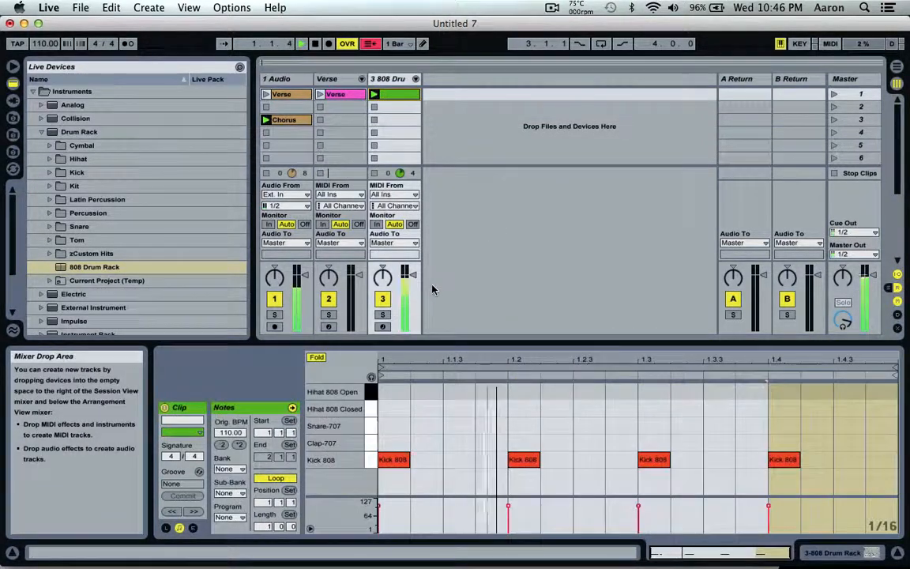
click(284, 120)
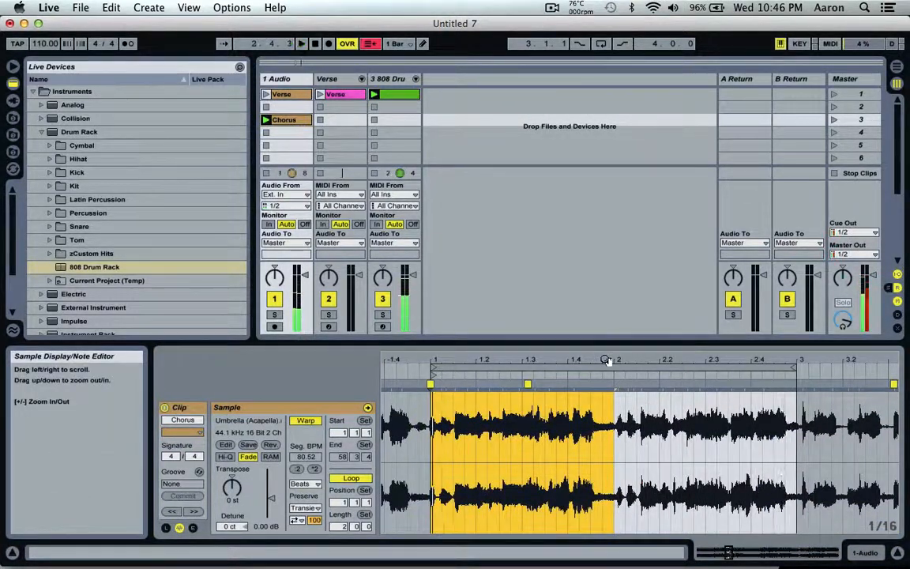
key(space)
- Remove the Chorus clip's warp marker near 1.3, pin the transient just after bar 3 to 3.1.1, and audition the loop
drag(545, 359, 544, 372)
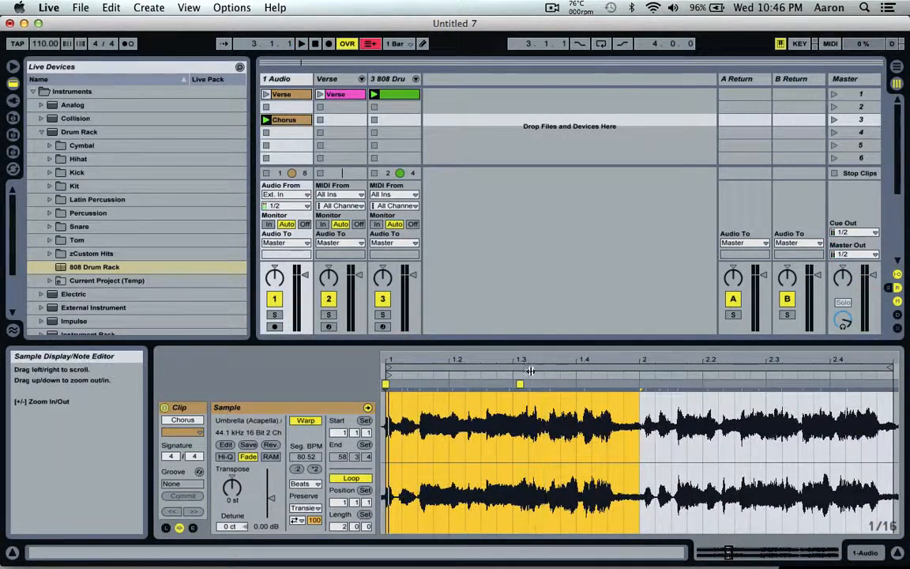
scroll(491, 433, left, 2)
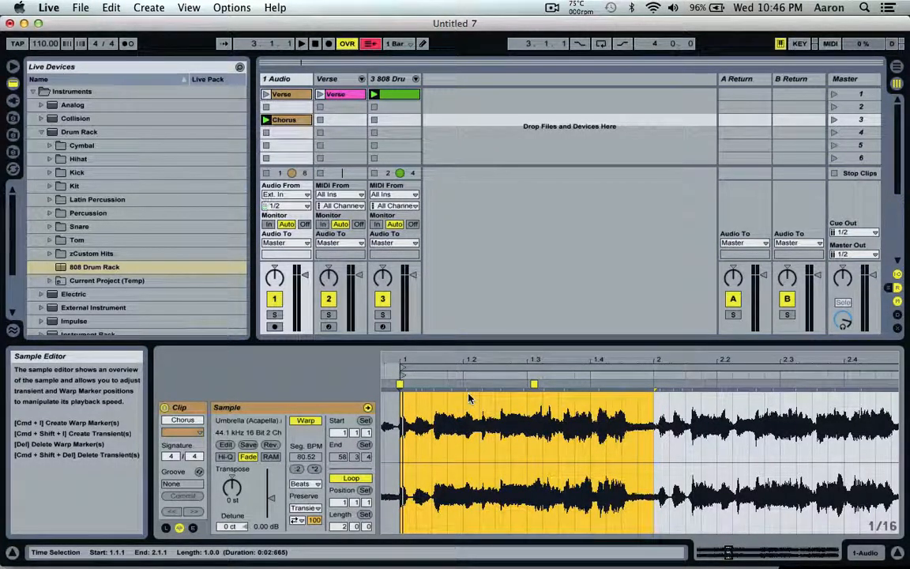
click(673, 452)
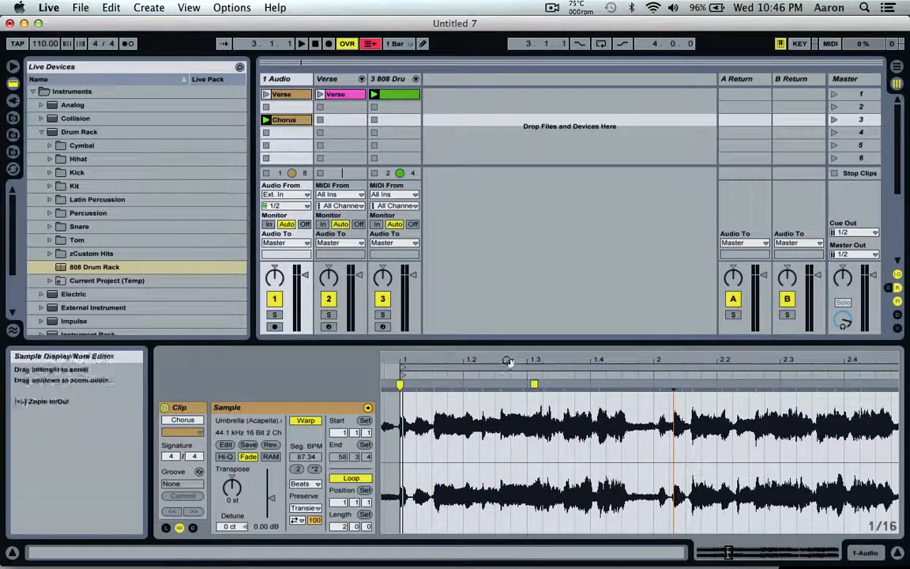
mouse_move(506, 362)
mouse_down()
mouse_move(507, 383)
mouse_move(507, 365)
mouse_up()
scroll(687, 422, right, 1)
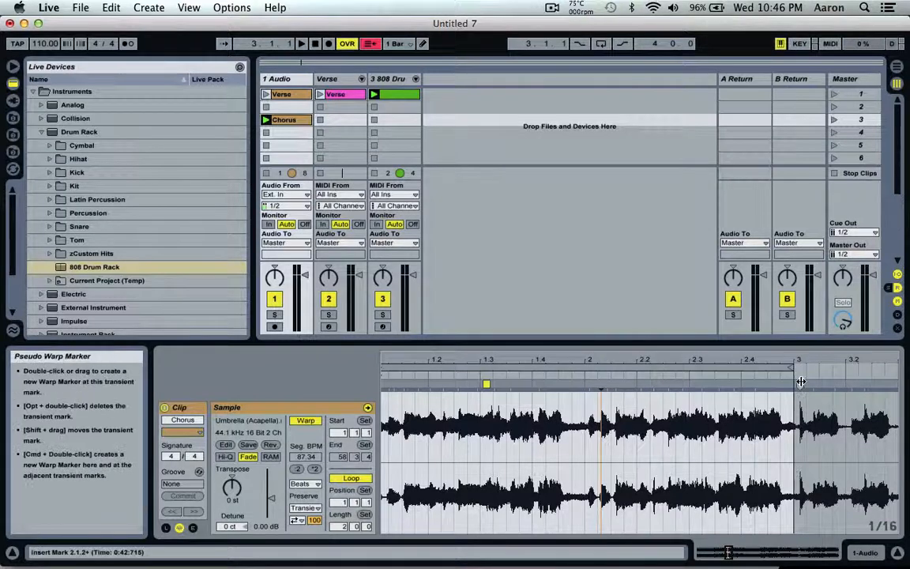
double_click(800, 386)
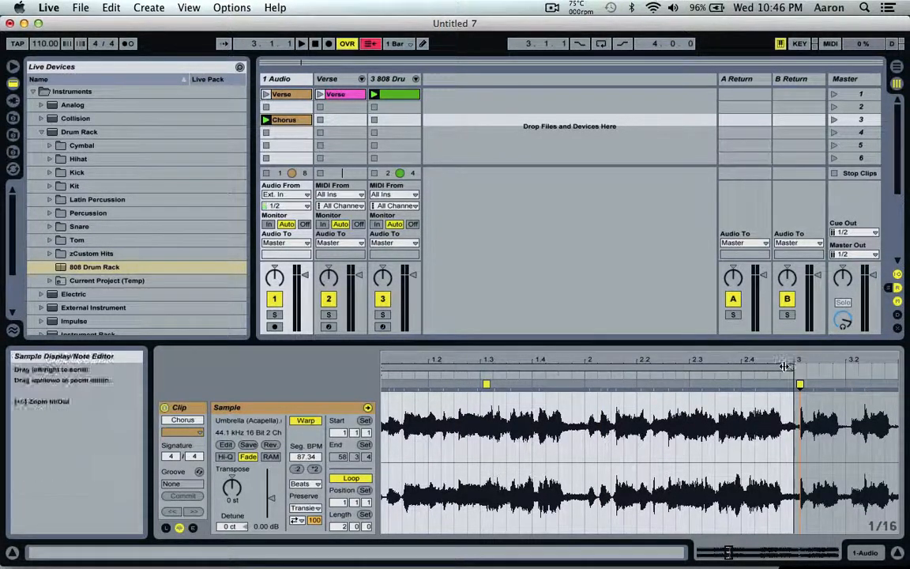
double_click(487, 381)
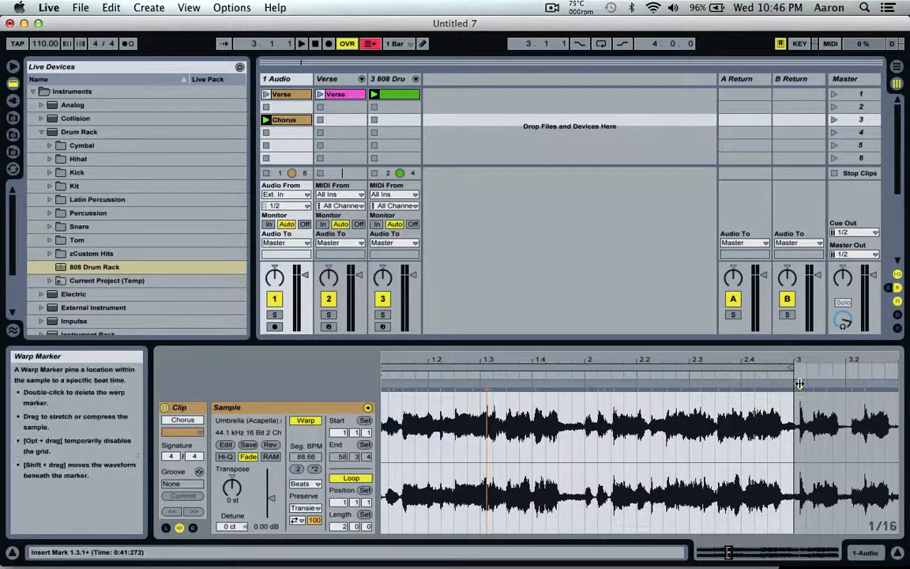
drag(799, 385, 793, 384)
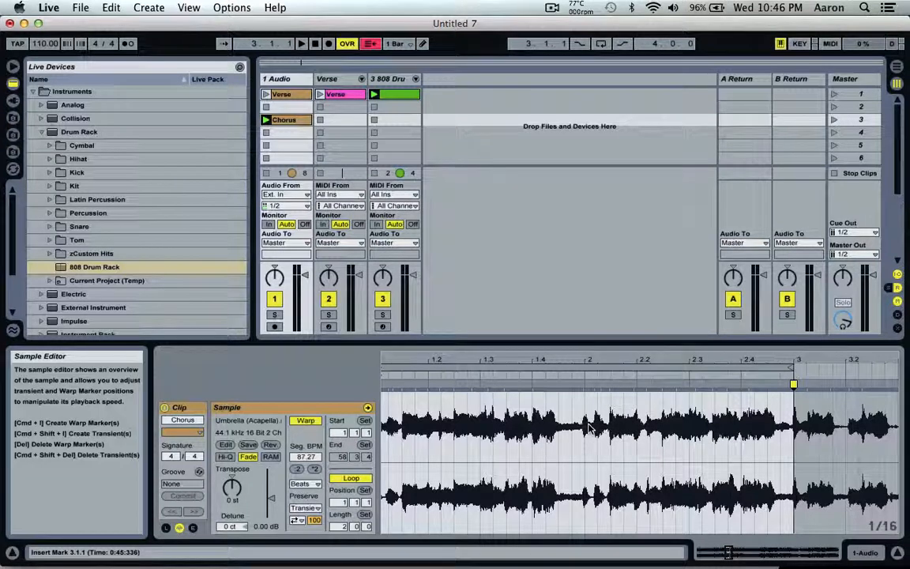
scroll(591, 428, left, 2)
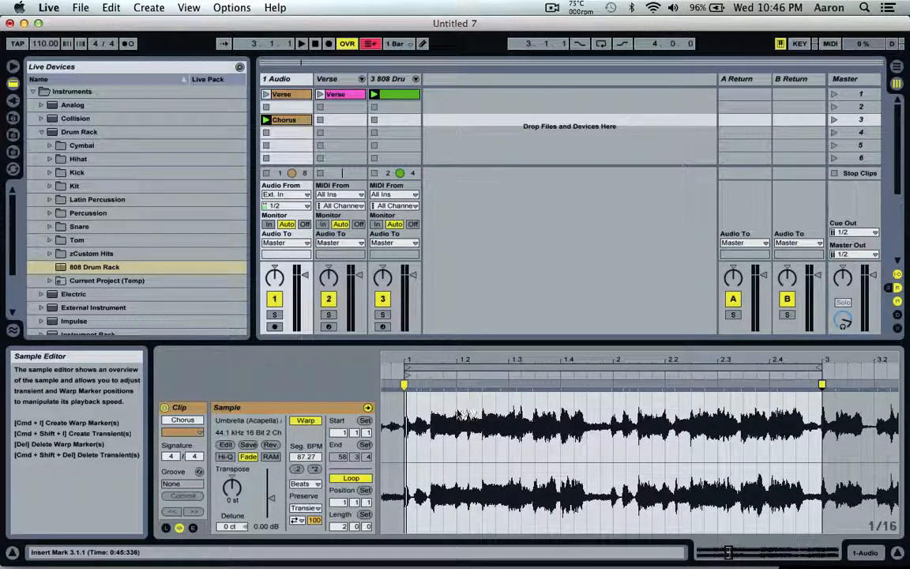
key(space)
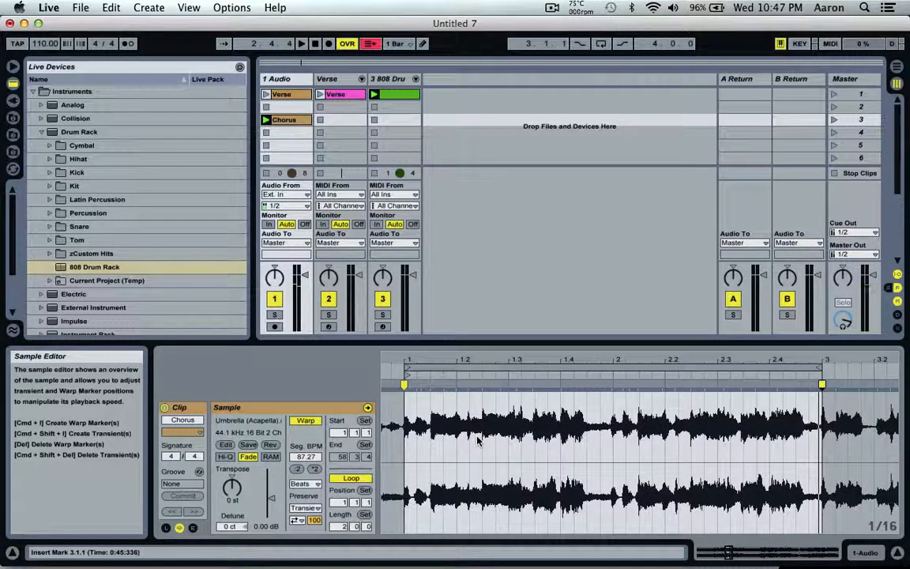
- Slice the Chorus audio clip to a new MIDI track with one slice per 1/8 note, using the Built-in slicing preset
click(279, 123)
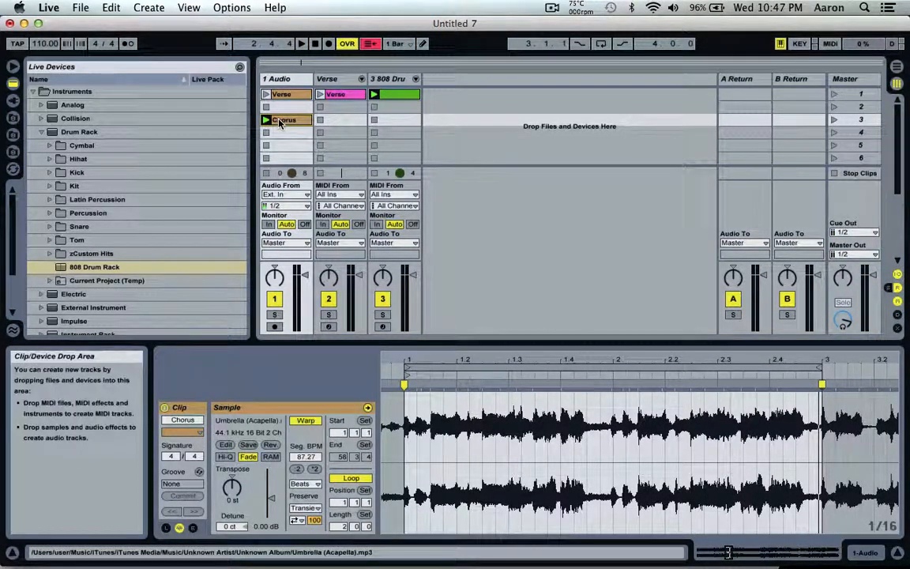
right_click(279, 123)
click(279, 123)
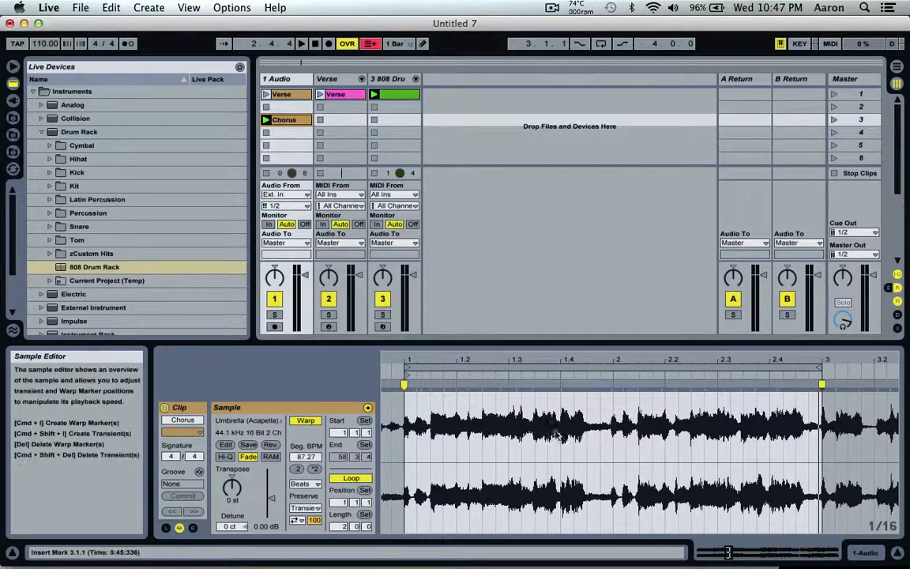
right_click(585, 427)
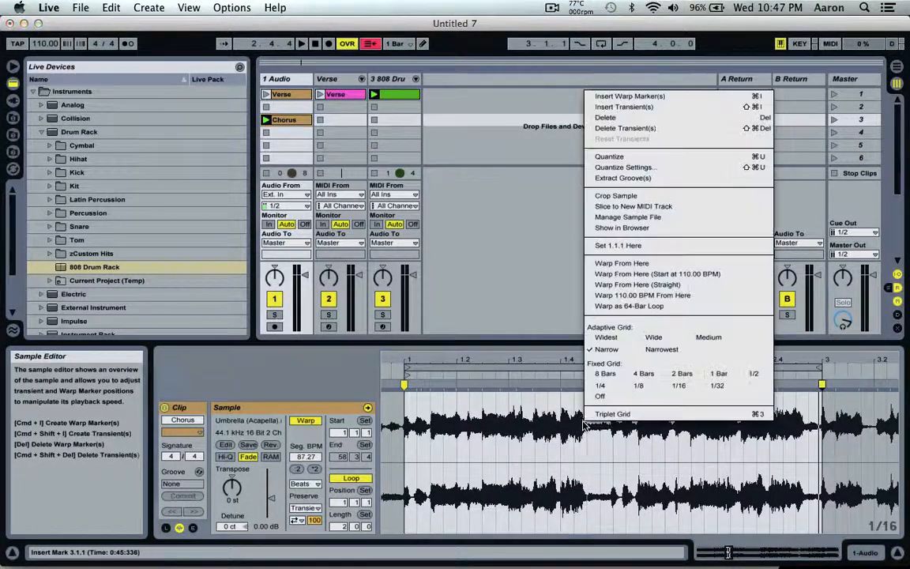
click(637, 208)
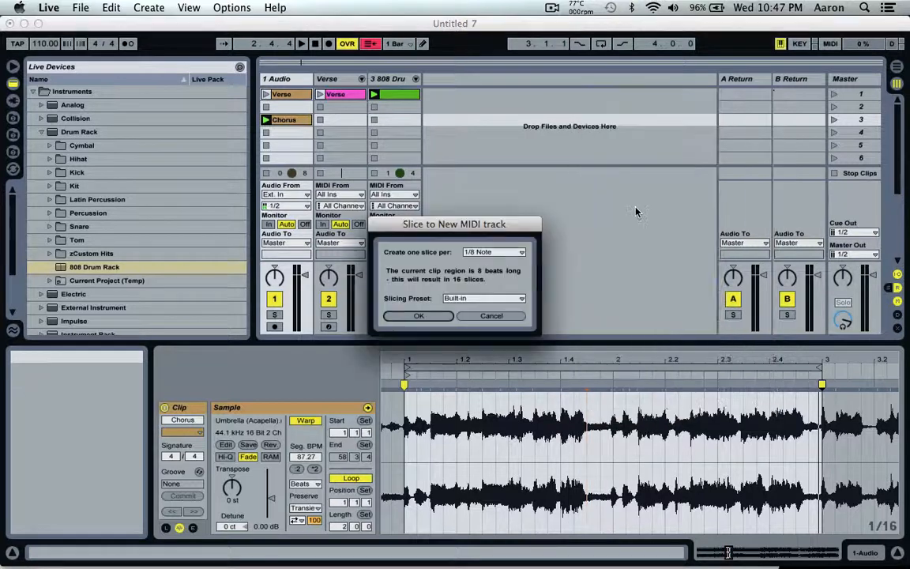
click(421, 316)
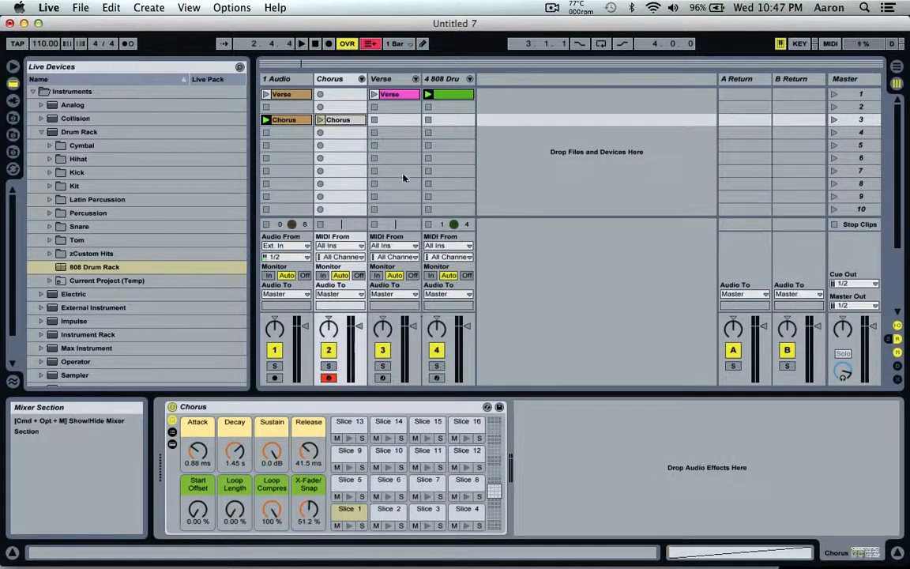
- Open the sliced Chorus MIDI clip, play it instead of the Chorus audio clip, and disarm its track
double_click(336, 123)
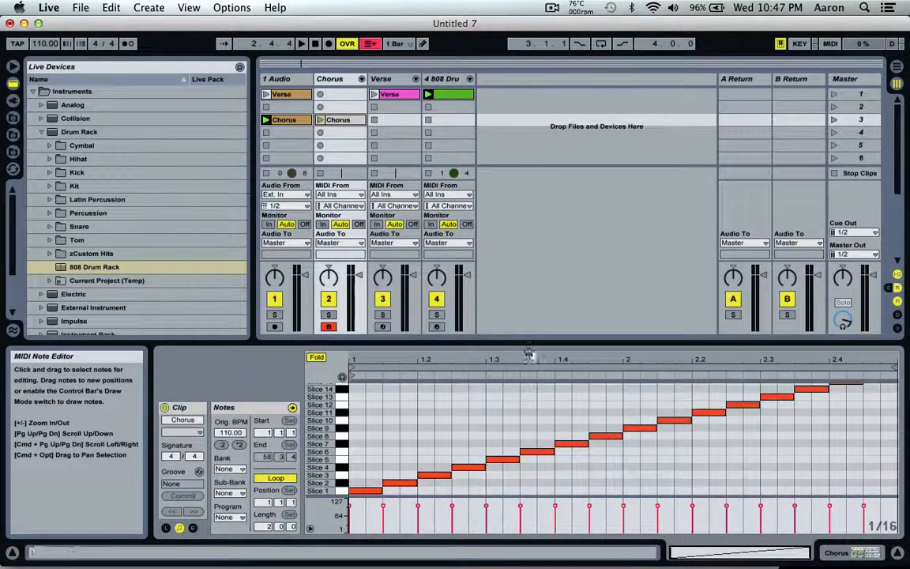
scroll(526, 415, up, 2)
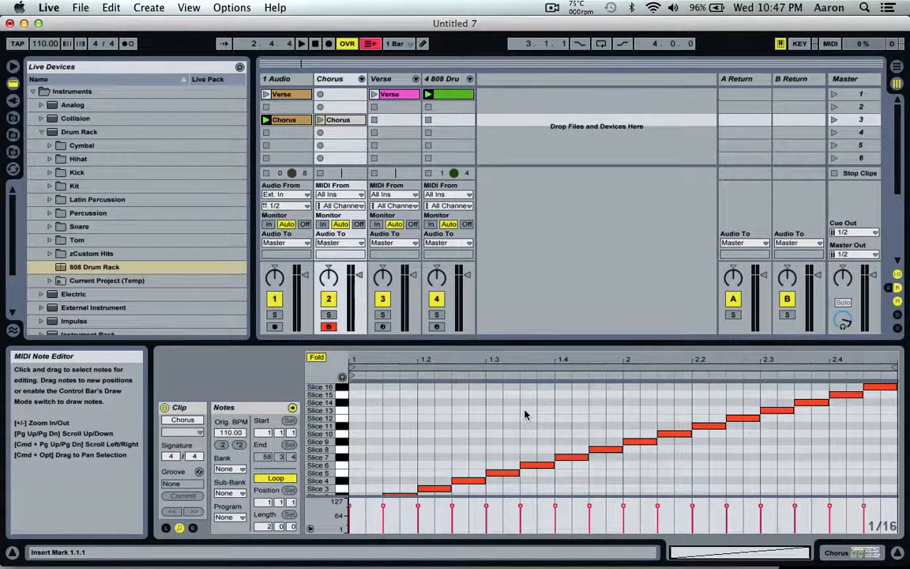
scroll(525, 415, down, 2)
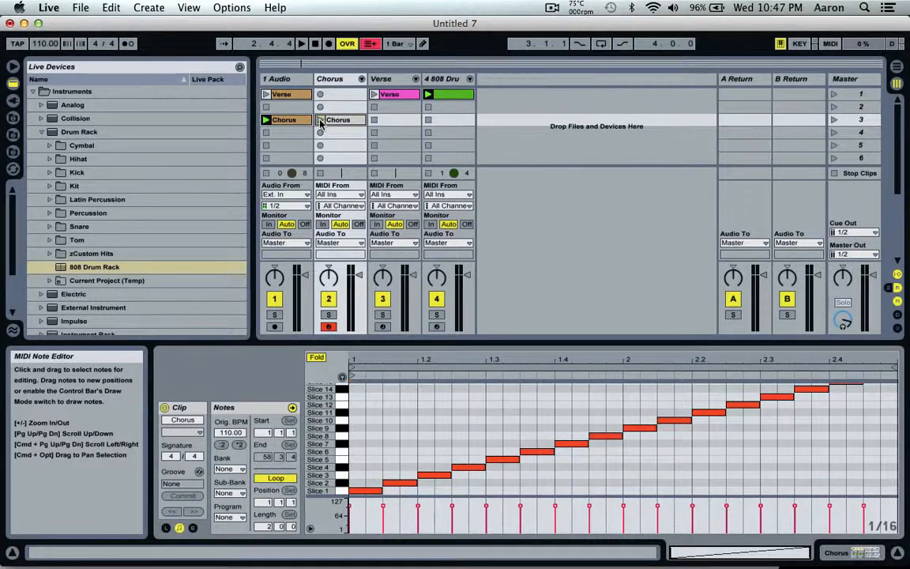
click(269, 132)
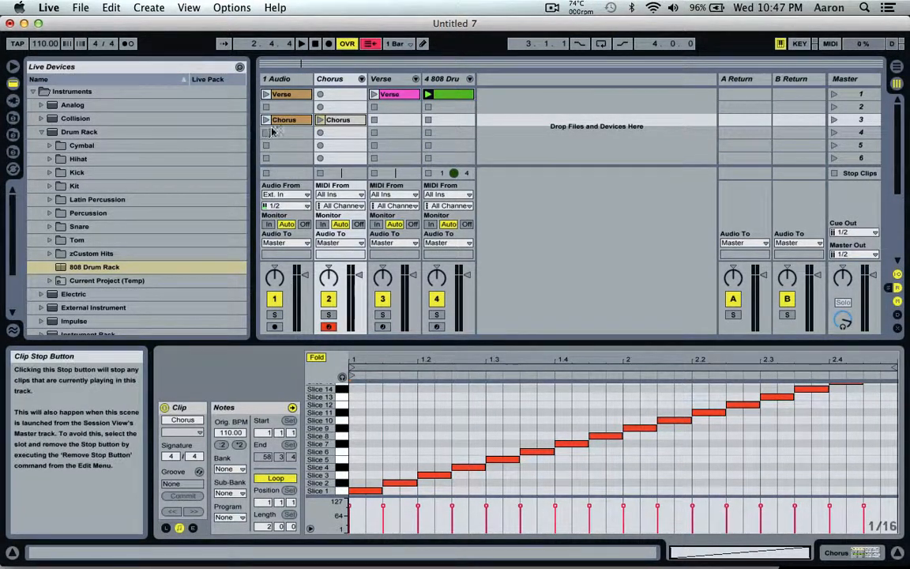
click(320, 119)
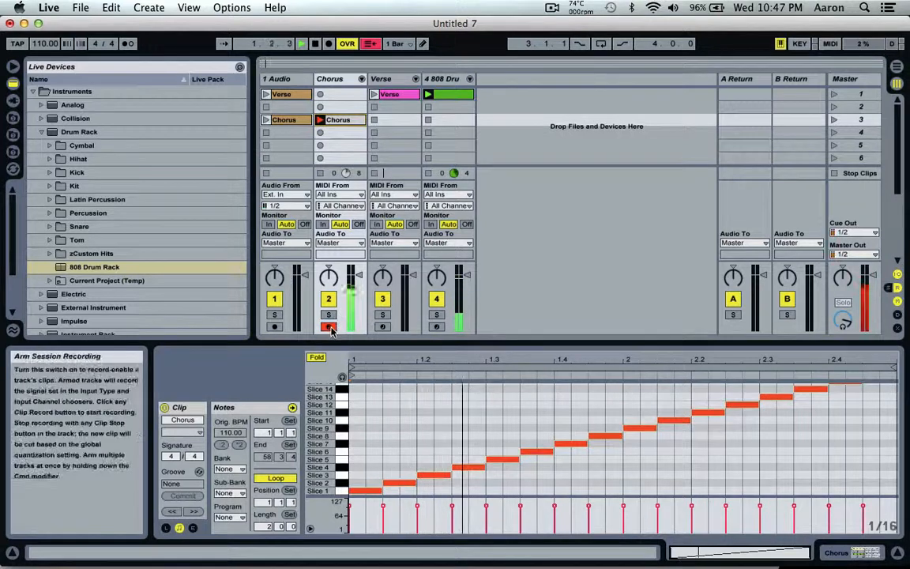
click(330, 326)
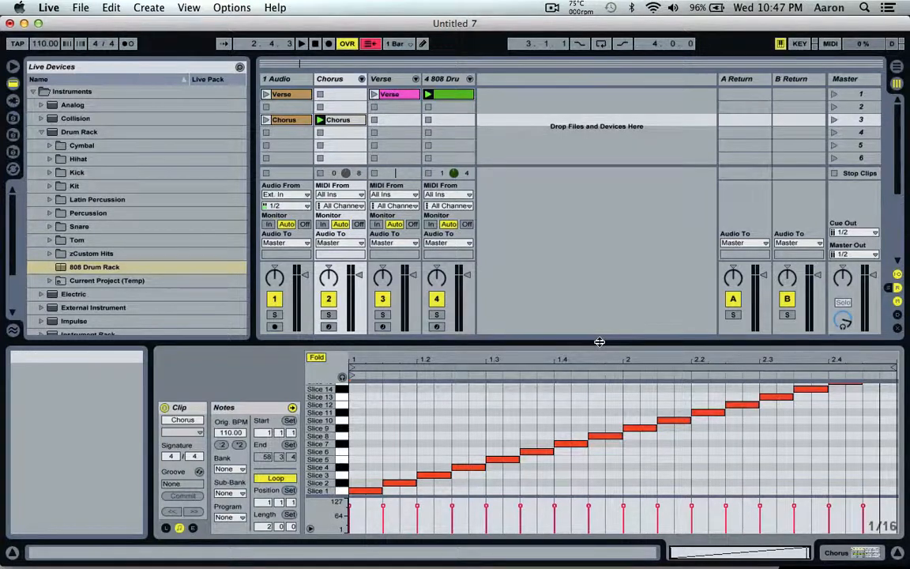
- Enlarge the note editor and delete the notes for Slices 11 to 16 from the Chorus MIDI clip
drag(600, 342, 592, 216)
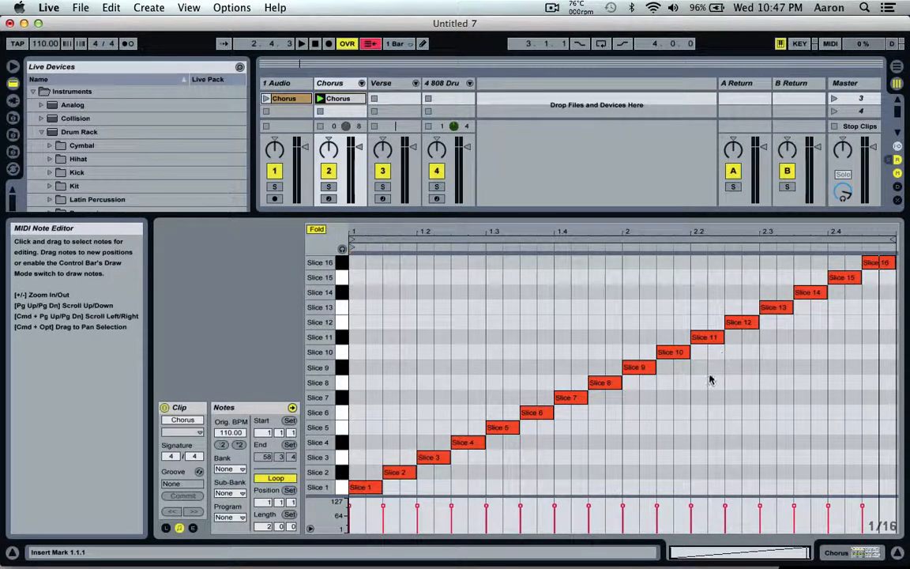
drag(710, 380, 891, 251)
key(Delete)
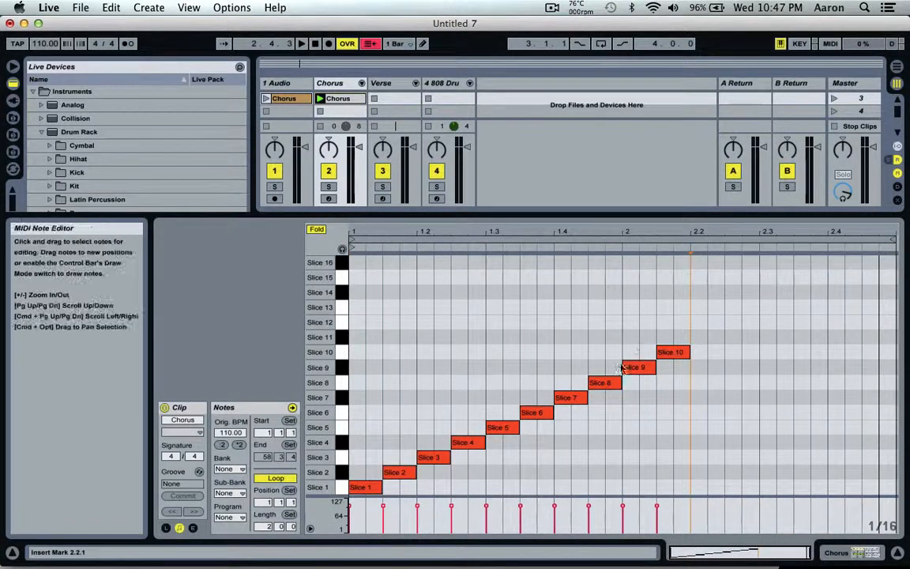
- Move the Slice 9 and 10 notes down to Slices 1 and 2, duplicate the pair through the end of bar 2, and audition it
drag(685, 332, 641, 490)
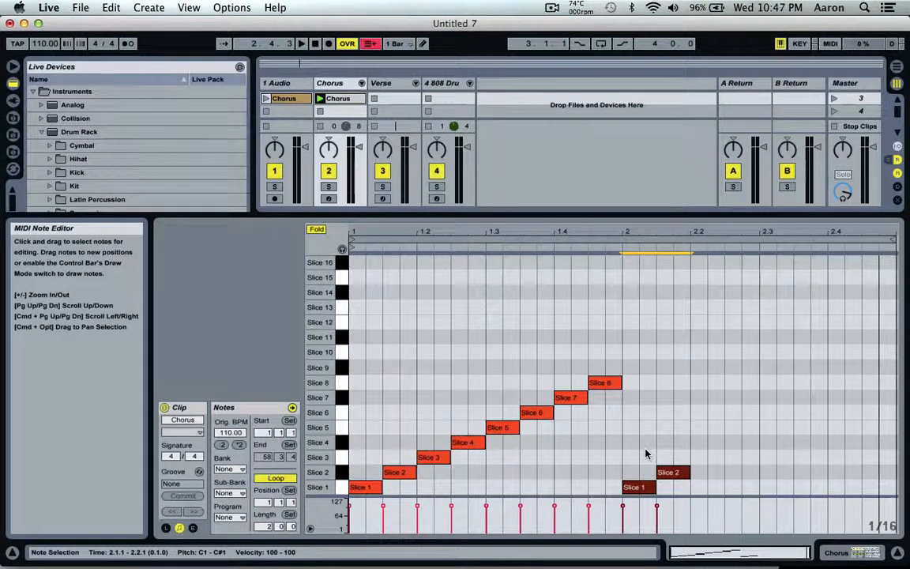
key(super+d)
key(super+d)
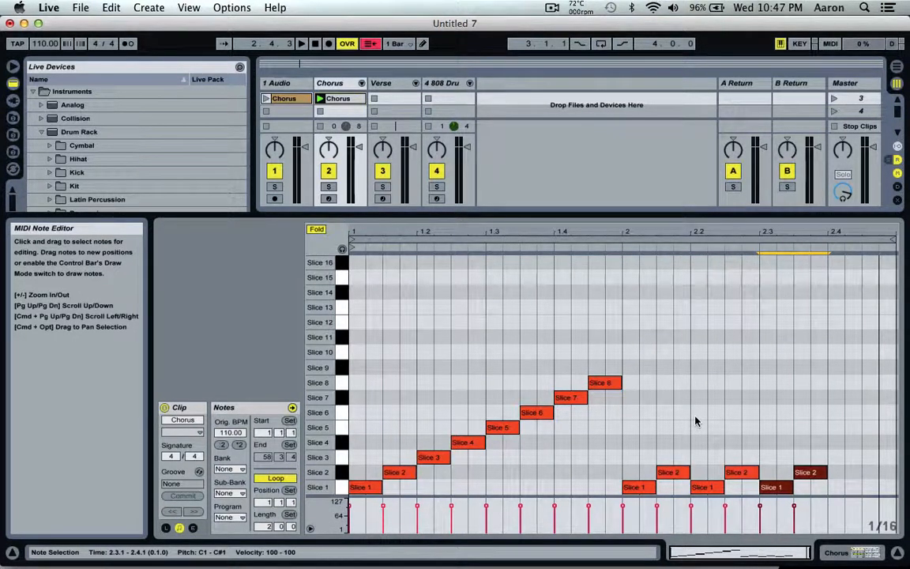
key(super+d)
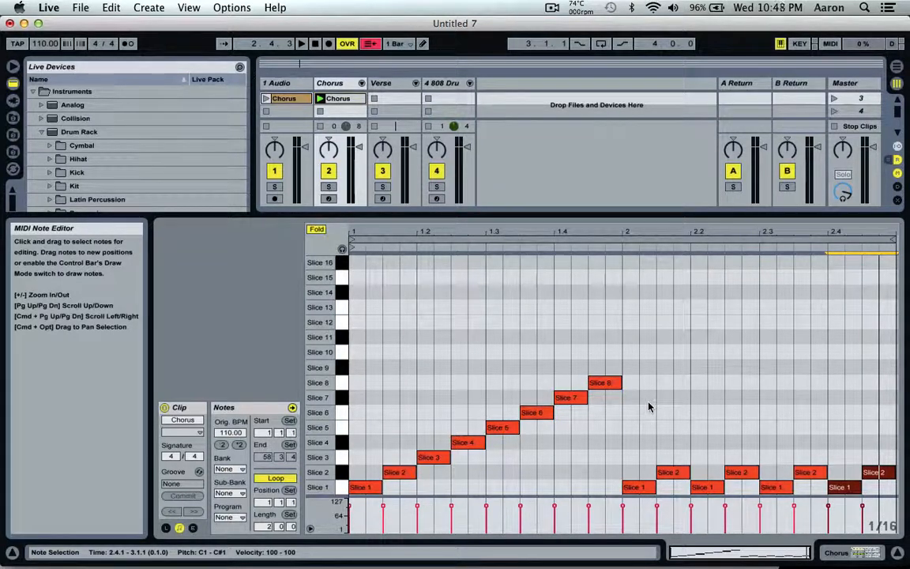
key(space)
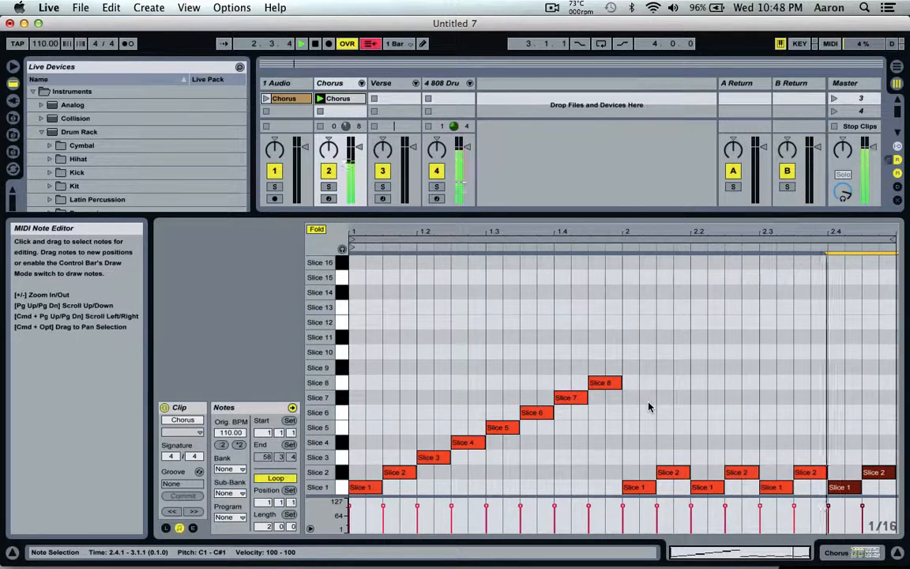
key(space)
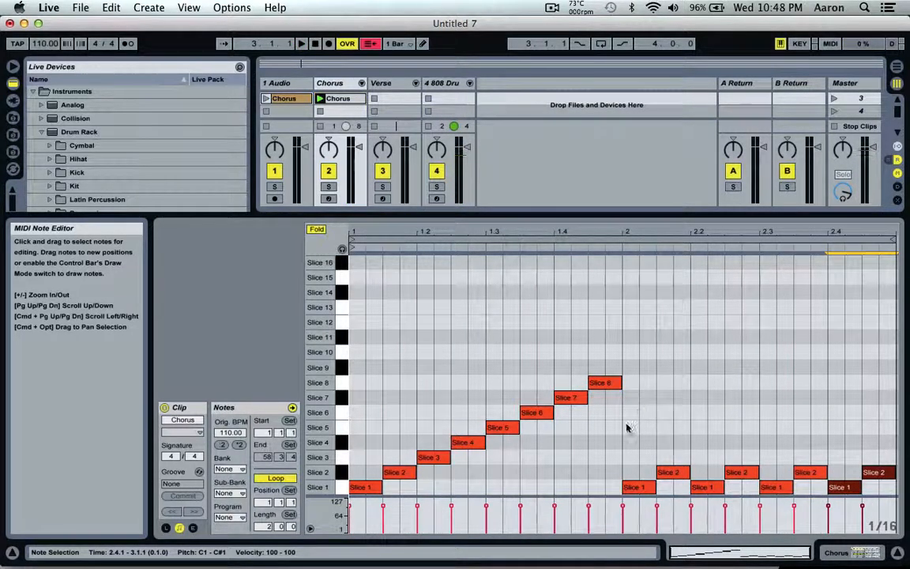
- Try all the bar 2 notes on Slices 9 and 10, and return them to Slices 1 and 2
drag(607, 464, 872, 489)
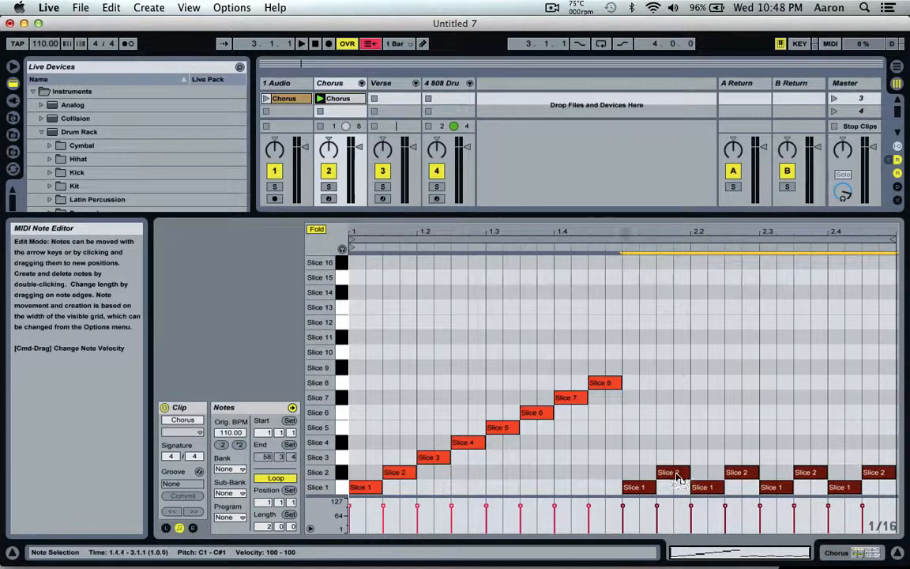
drag(677, 478, 681, 353)
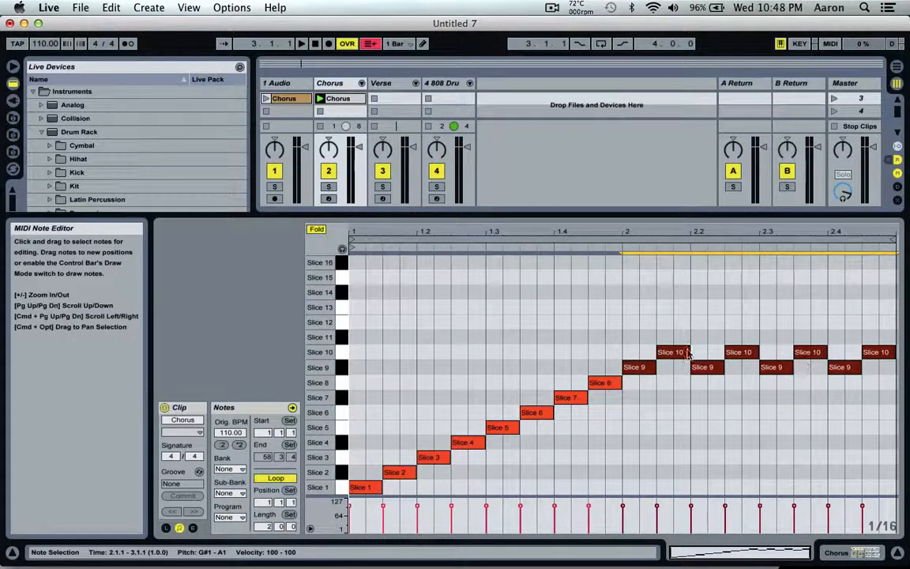
drag(642, 367, 642, 487)
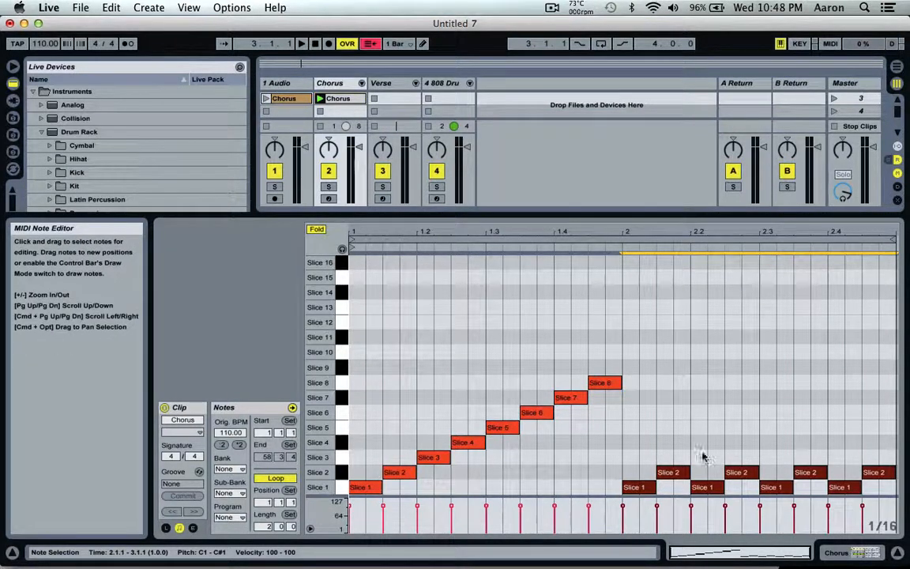
click(863, 400)
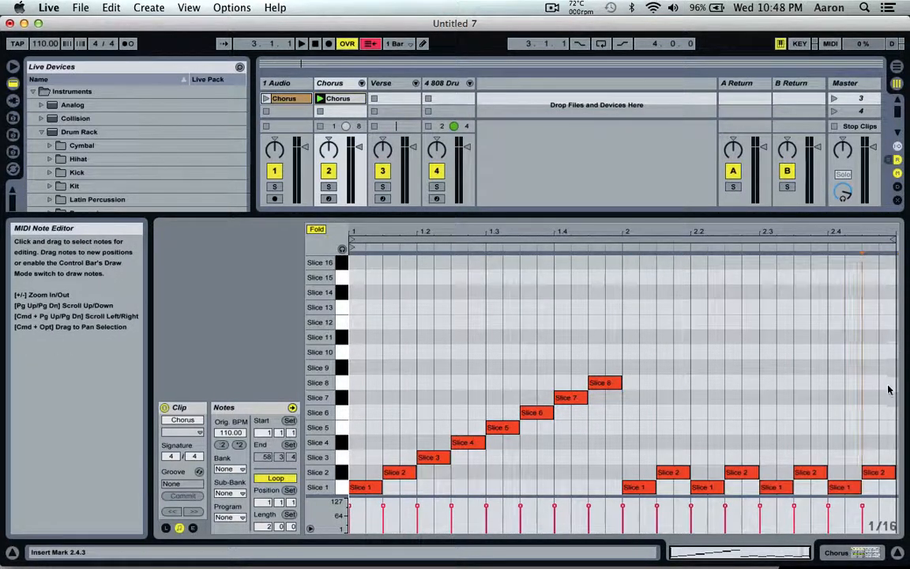
- Duplicate the whole two-bar note pattern into bars 3 and 4, and set the clip's loop length to 4 bars
drag(889, 389, 362, 494)
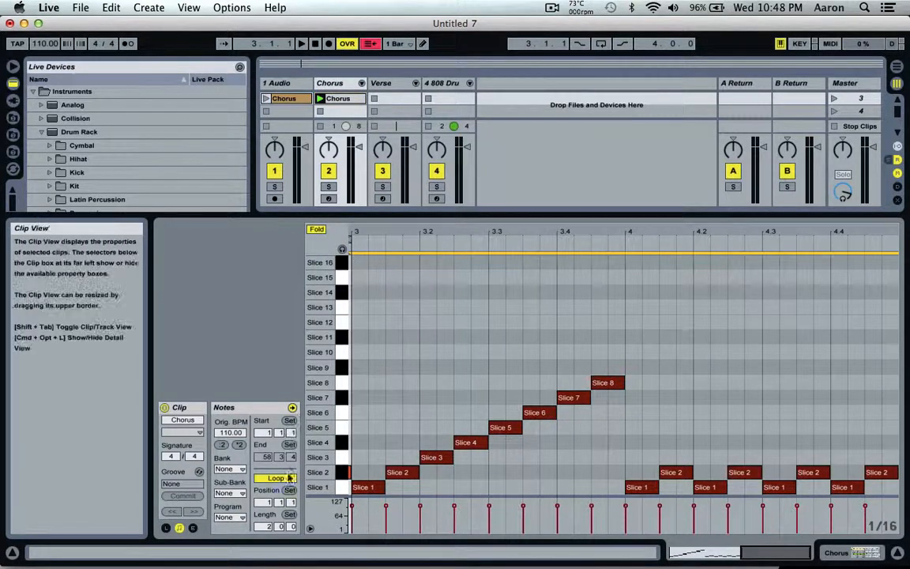
click(264, 528)
text(4)
key(Return)
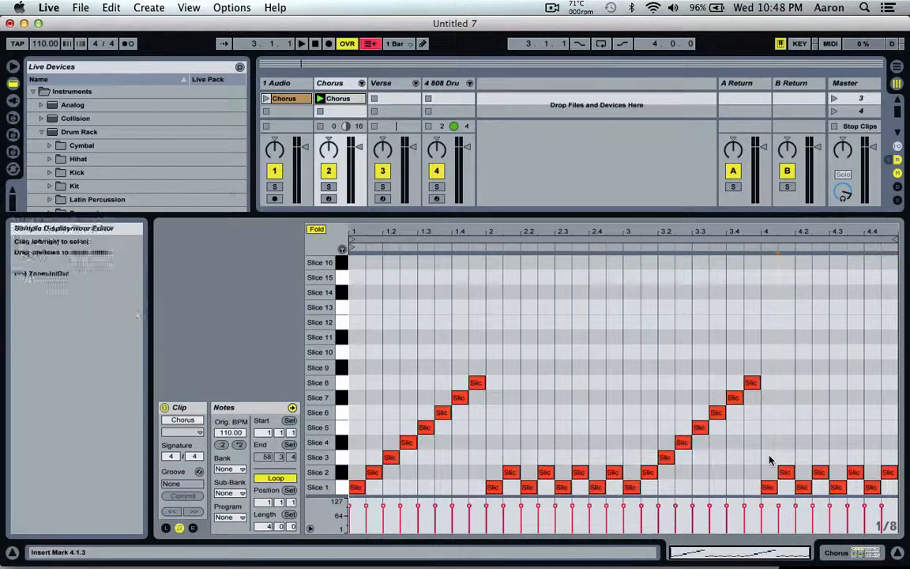
- Move the alternating notes in bar 4 up to Slices 7 and 8
drag(752, 474, 898, 506)
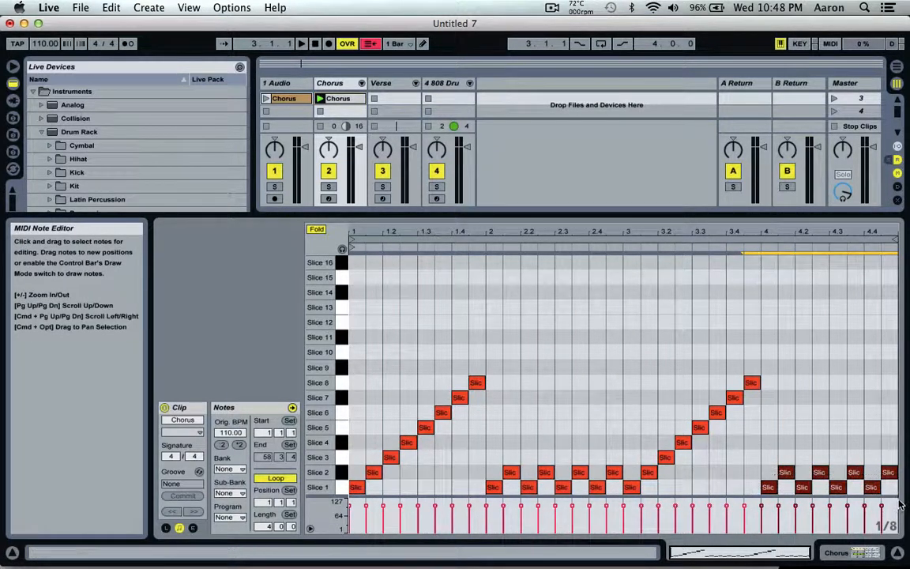
drag(819, 474, 818, 387)
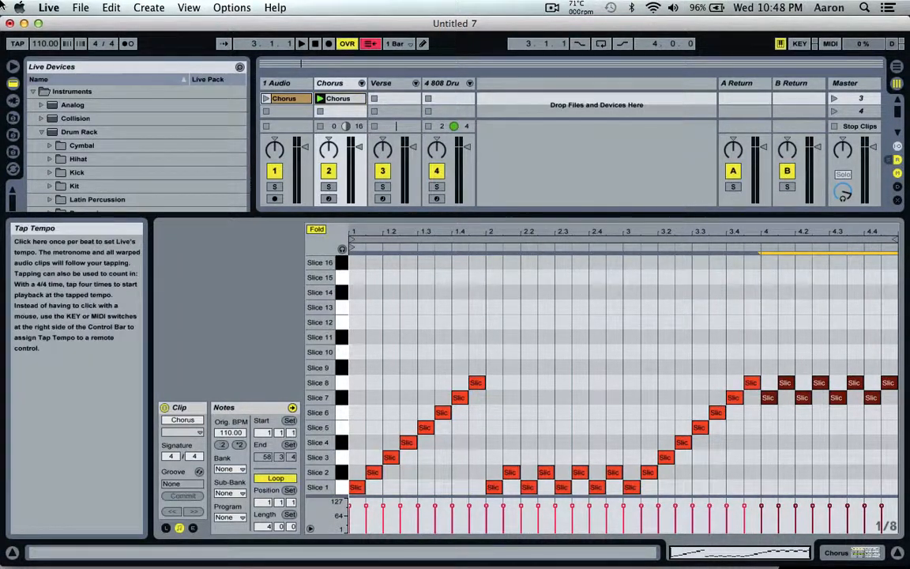
- Set the song tempo to 130 BPM and audition the four-bar chorus slice pattern
click(44, 45)
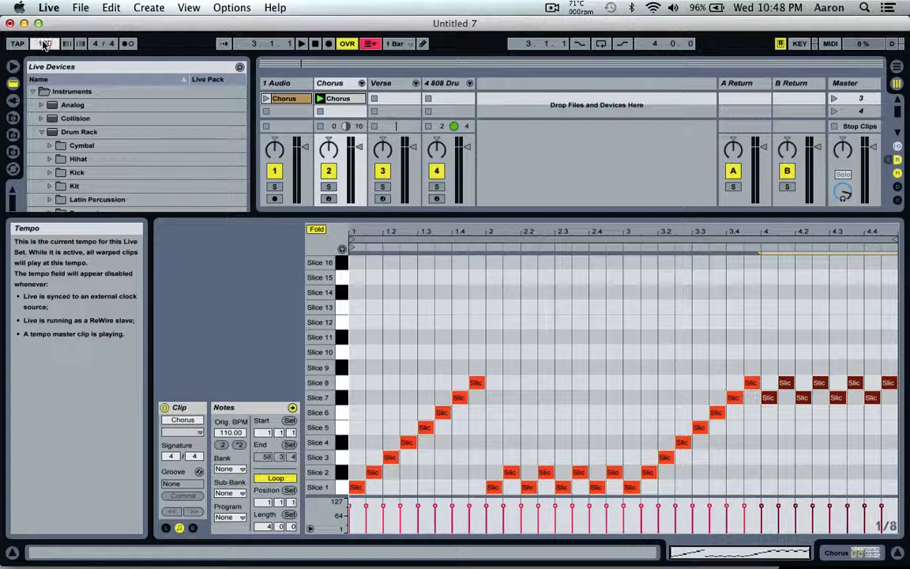
key(space)
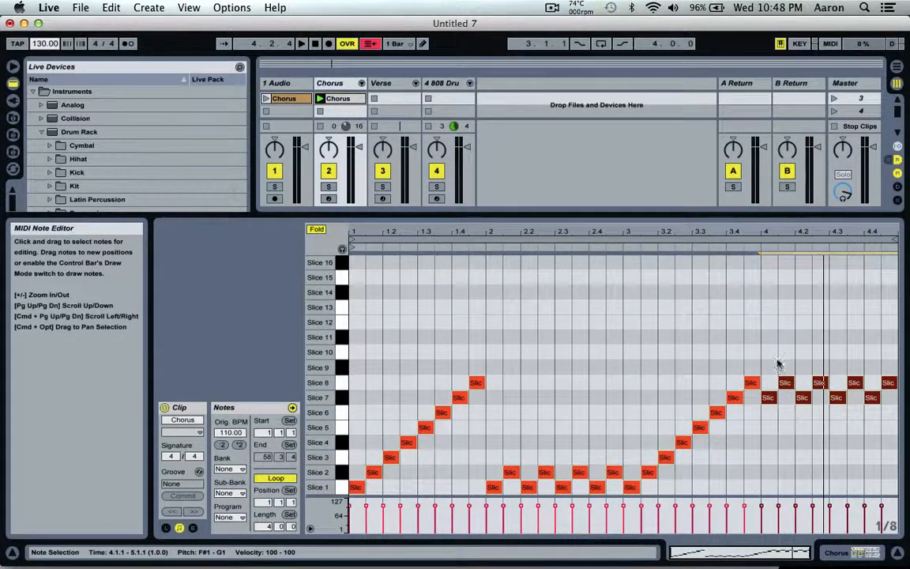
- Move all the alternating bar 4 notes up to Slices 9 and 10, and audition the pattern from bar 3
drag(772, 370, 879, 427)
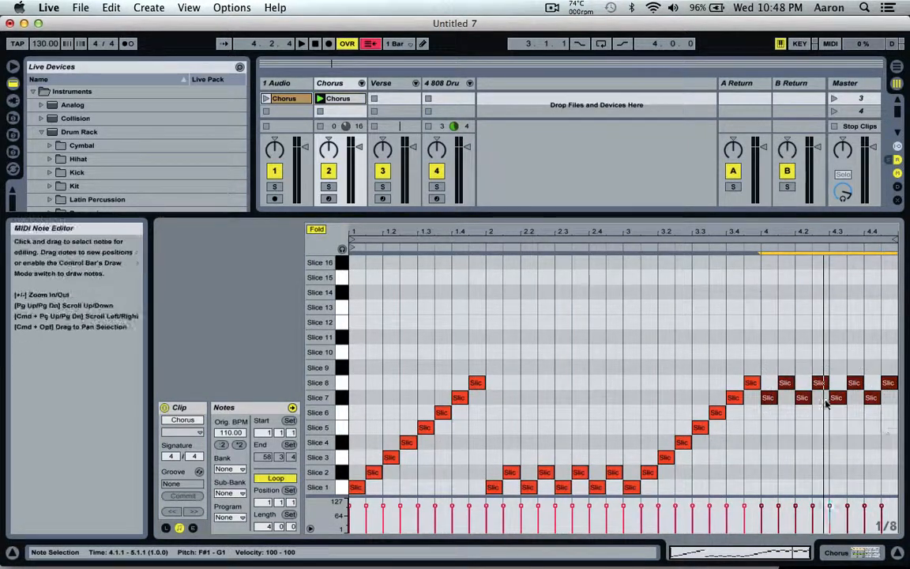
drag(769, 398, 770, 368)
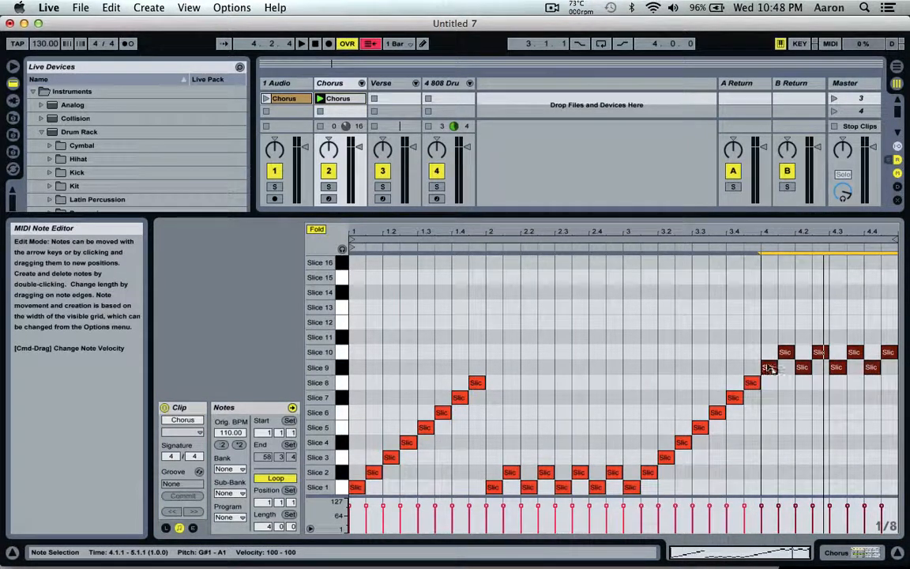
click(625, 246)
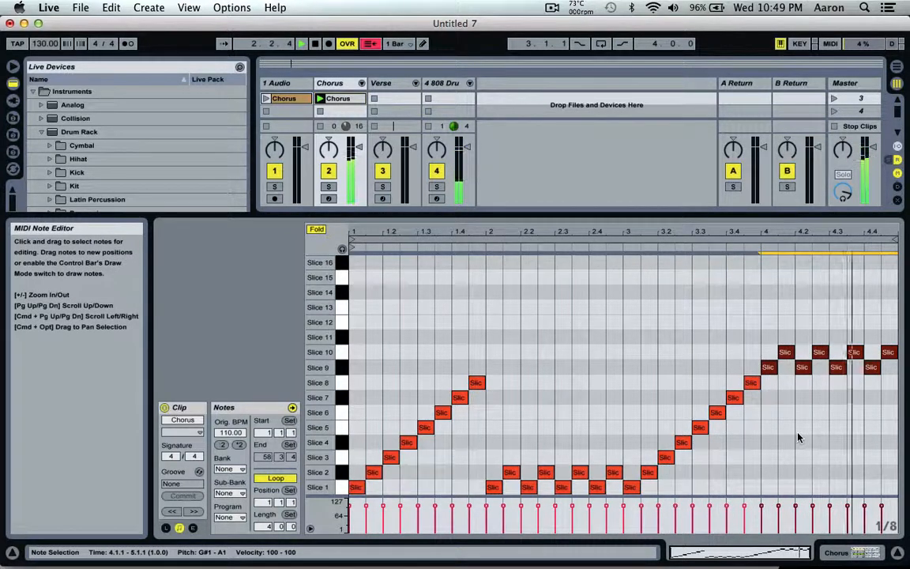
key(space)
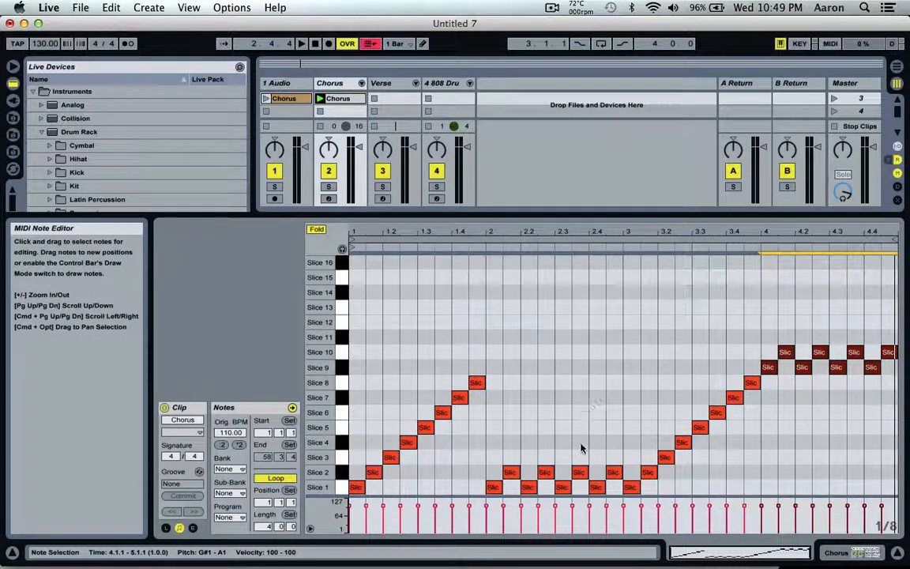
- Move the note at 2.3.3 down to Slice 1 and the notes at 4.3.1 and 4.4.1 up to Slice 10, and audition the pattern
click(583, 389)
drag(581, 472, 579, 488)
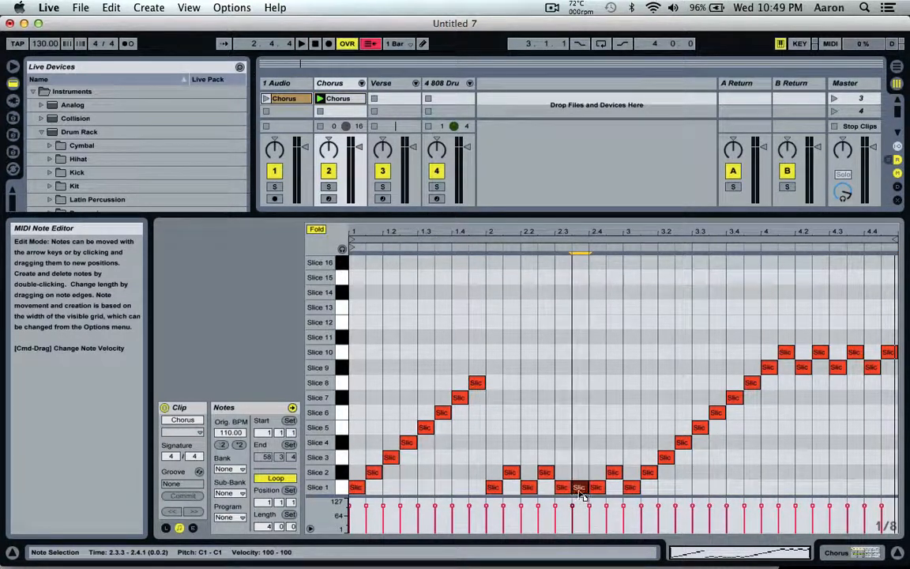
drag(837, 368, 873, 356)
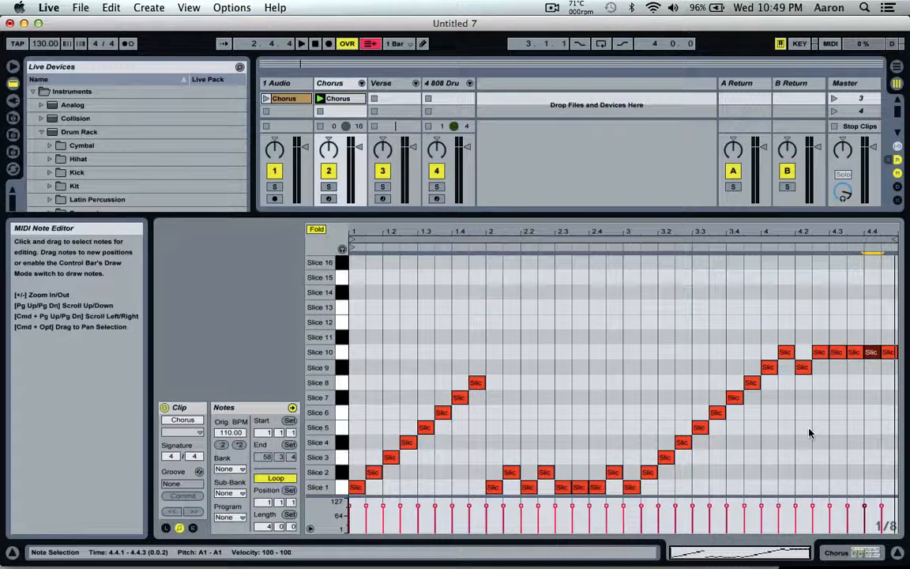
key(space)
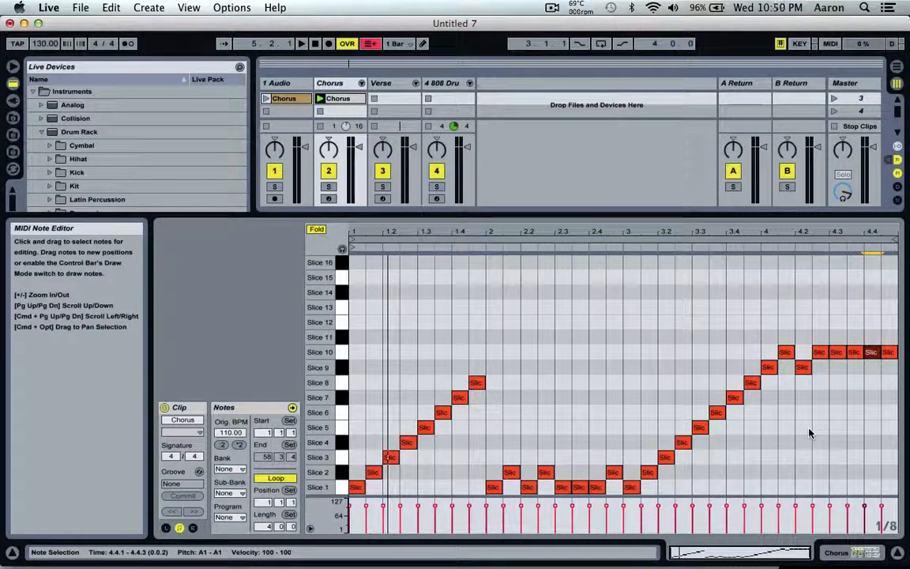
click(783, 448)
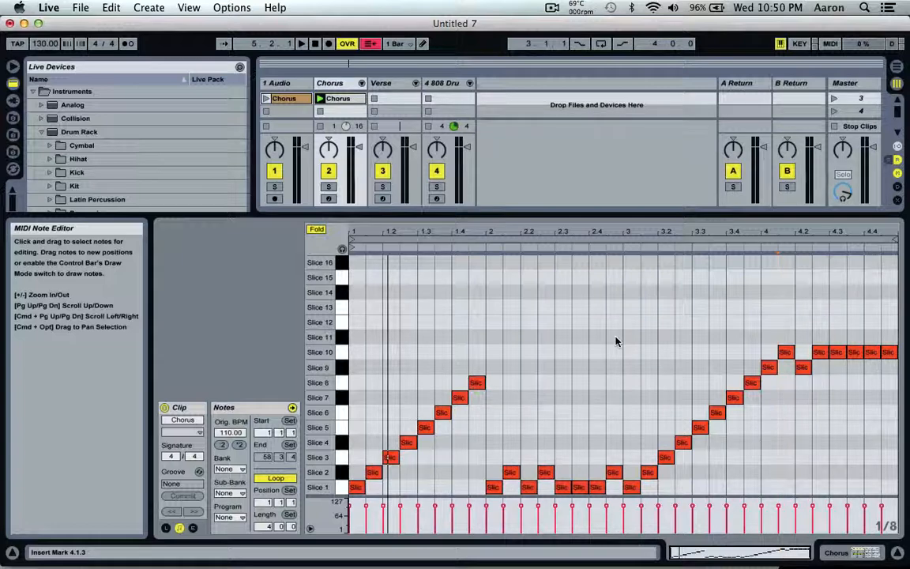
- Enlarge the Session View area above the note editor and collapse the Drum Rack and Instruments folders in the device browser
drag(504, 215, 495, 304)
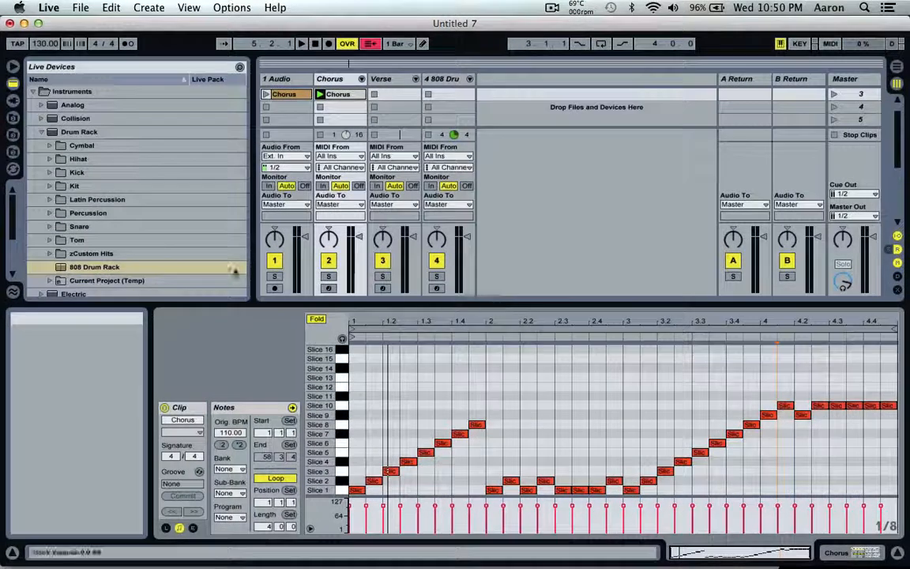
click(42, 132)
click(33, 92)
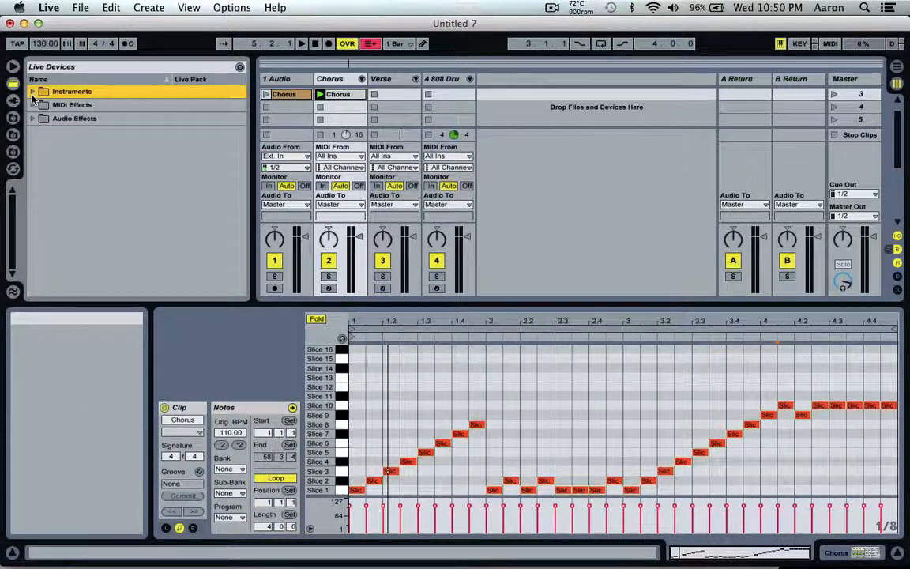